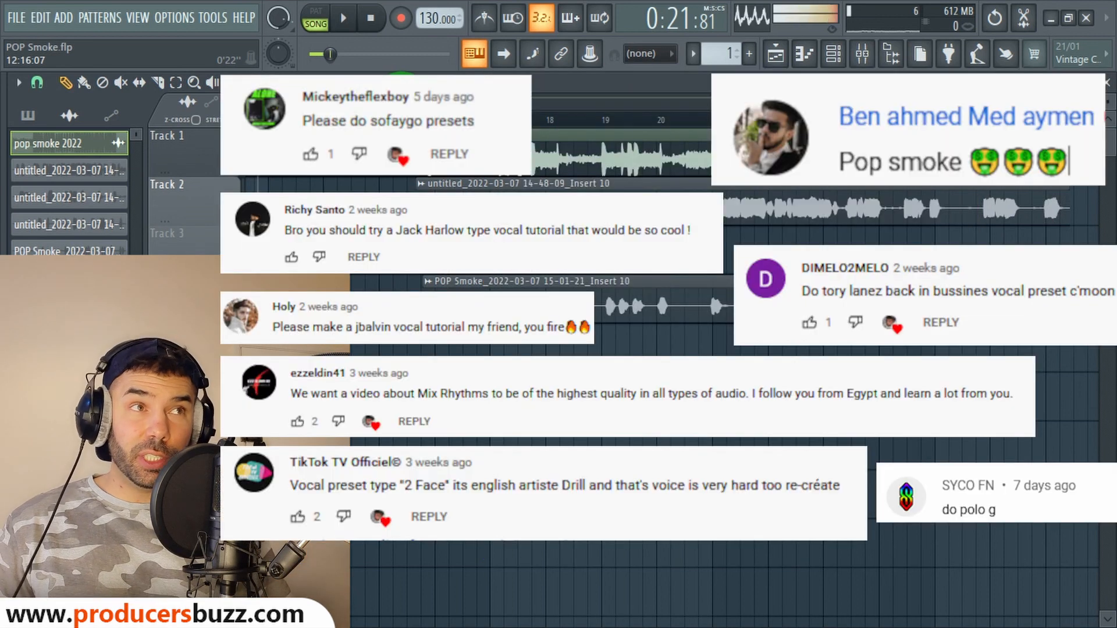
Play back the beat with the recorded vocals from about bar 15, stopping near bar 27
left_click_drag(402, 97, 410, 101)
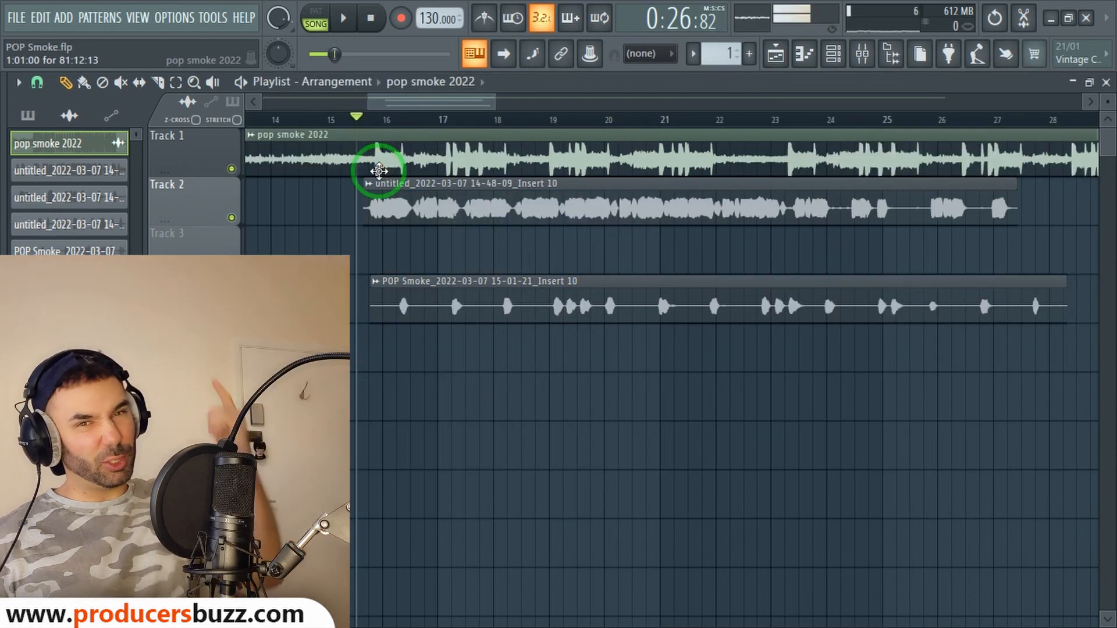
key("space")
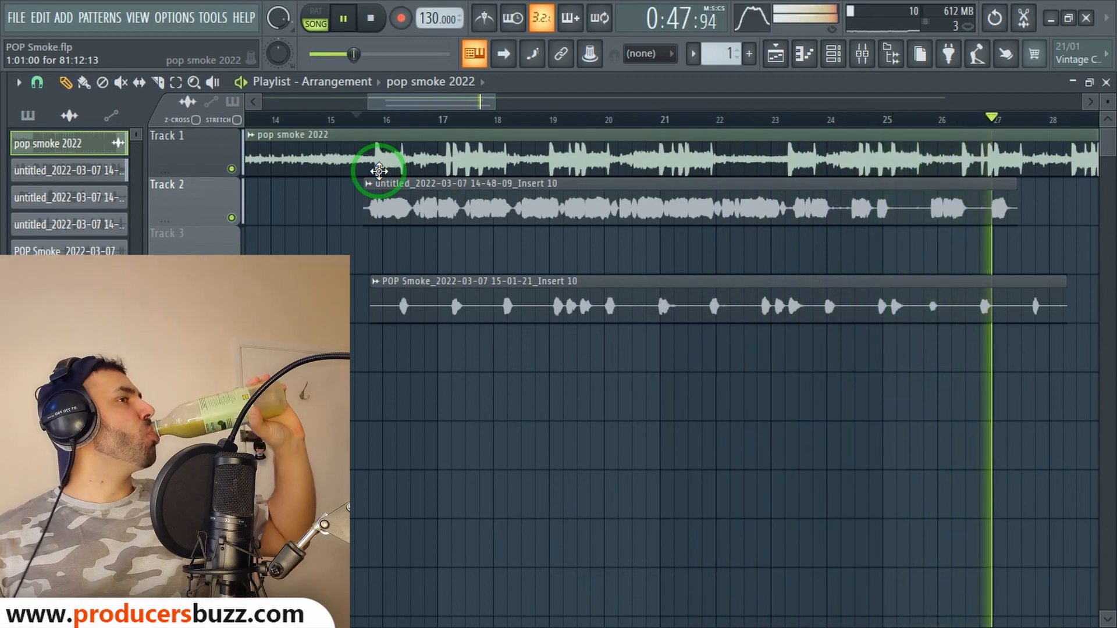
key("space")
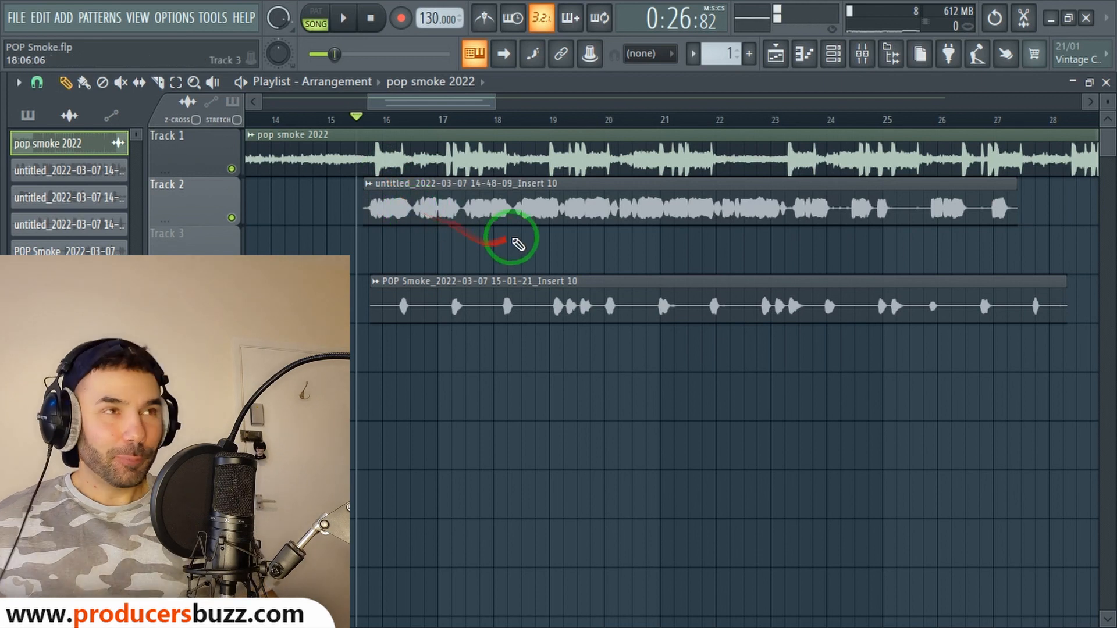
In the mixer, step the main rec track's Soundgoodizer through modes C, B and A, return it to D and close it
left_click(862, 54)
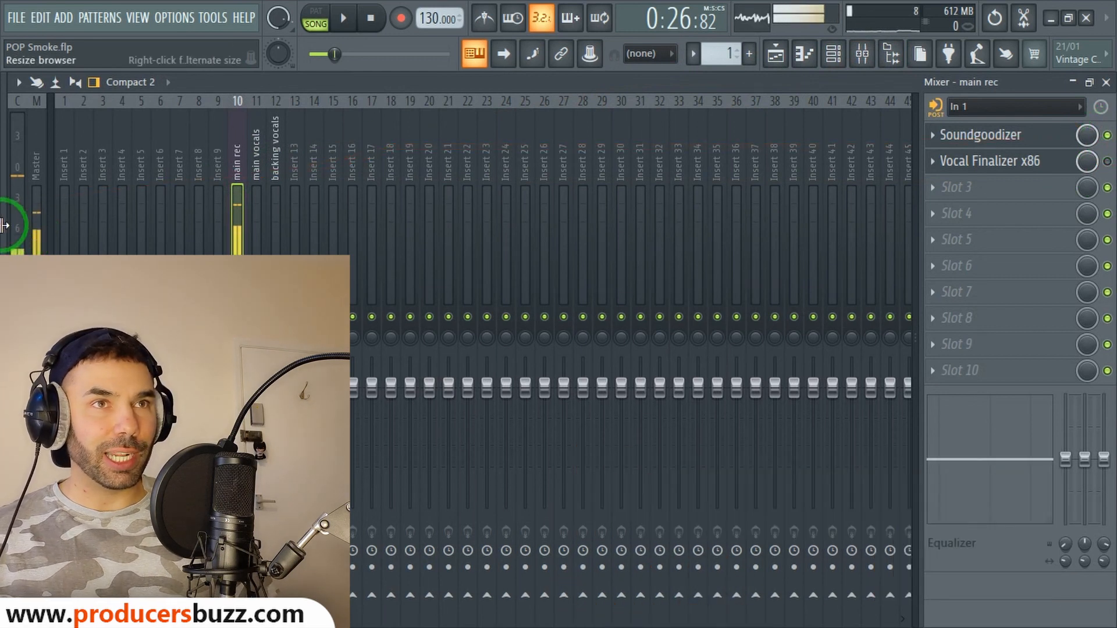
left_click_drag(7, 225, 239, 246)
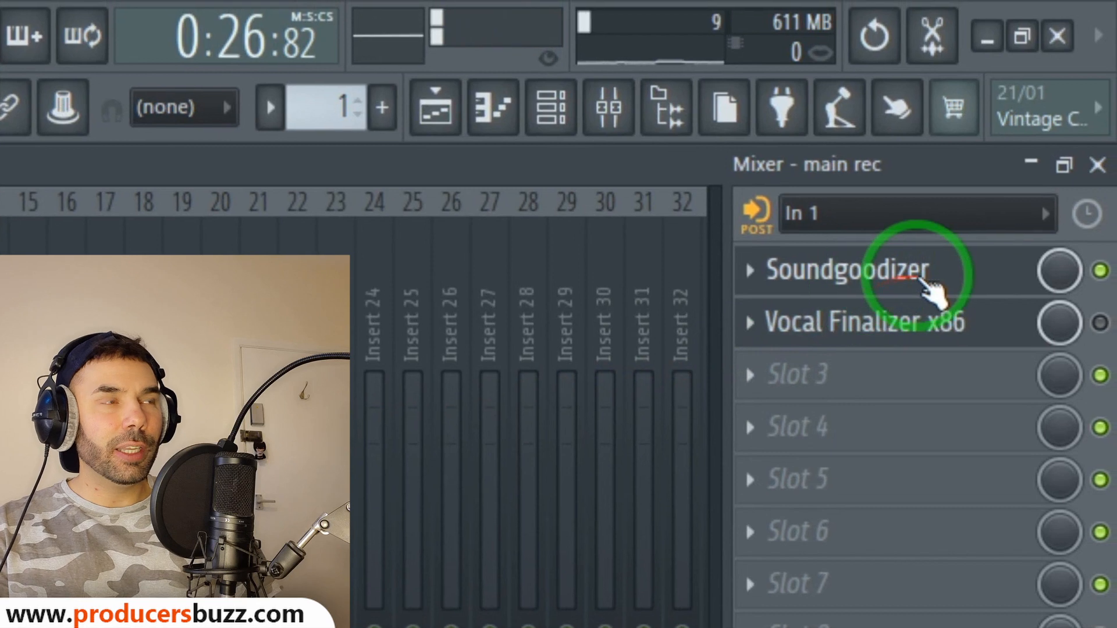
left_click(925, 282)
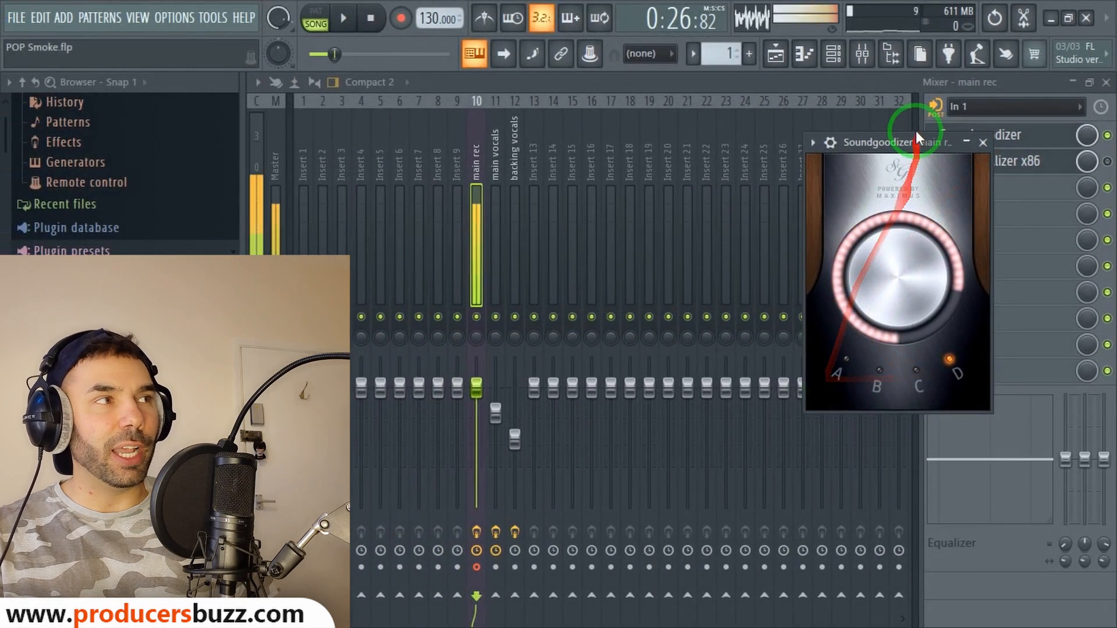
left_click_drag(890, 143, 683, 162)
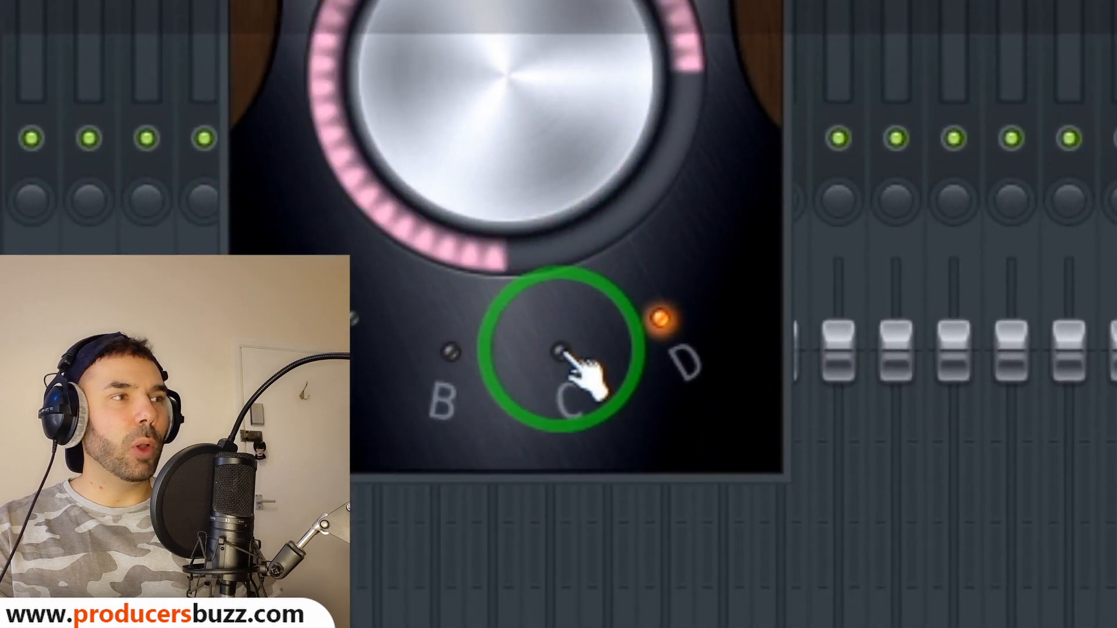
left_click(561, 468)
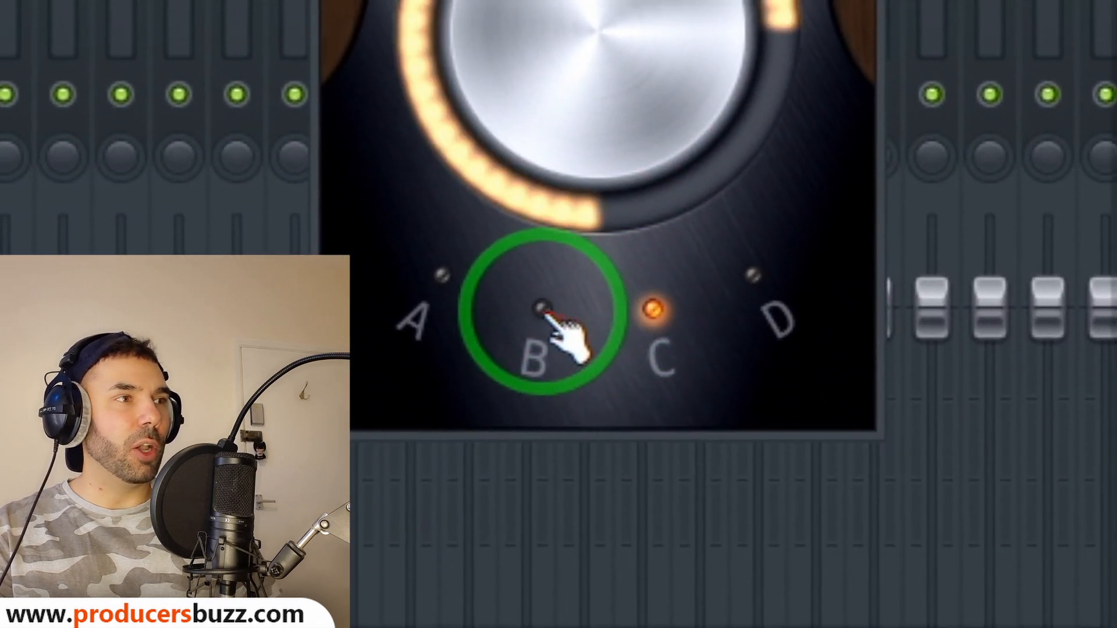
left_click(541, 307)
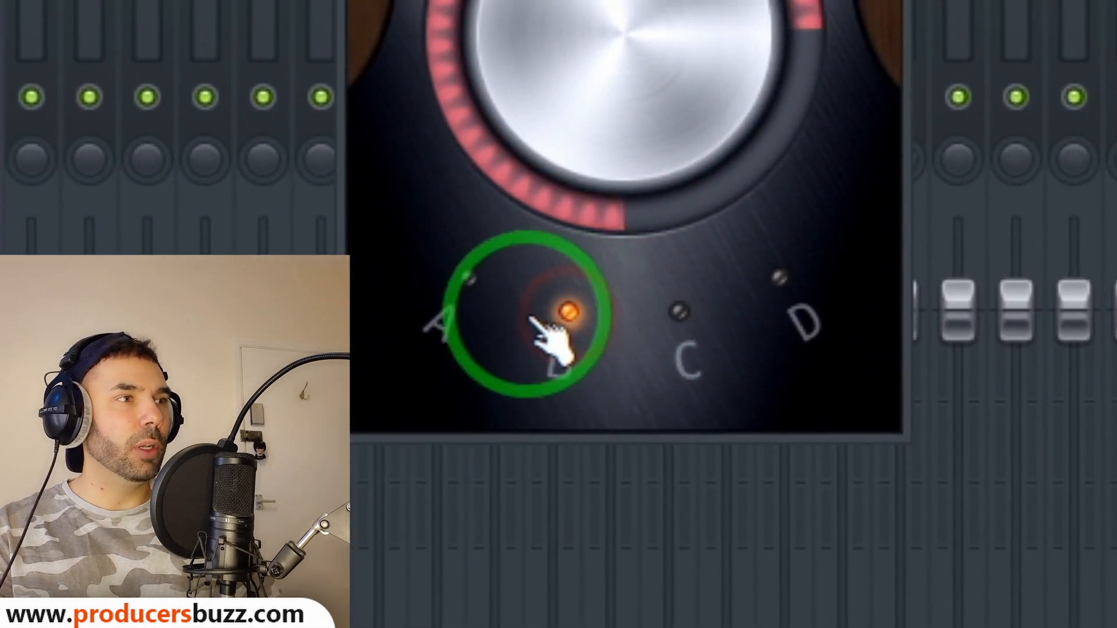
left_click(442, 274)
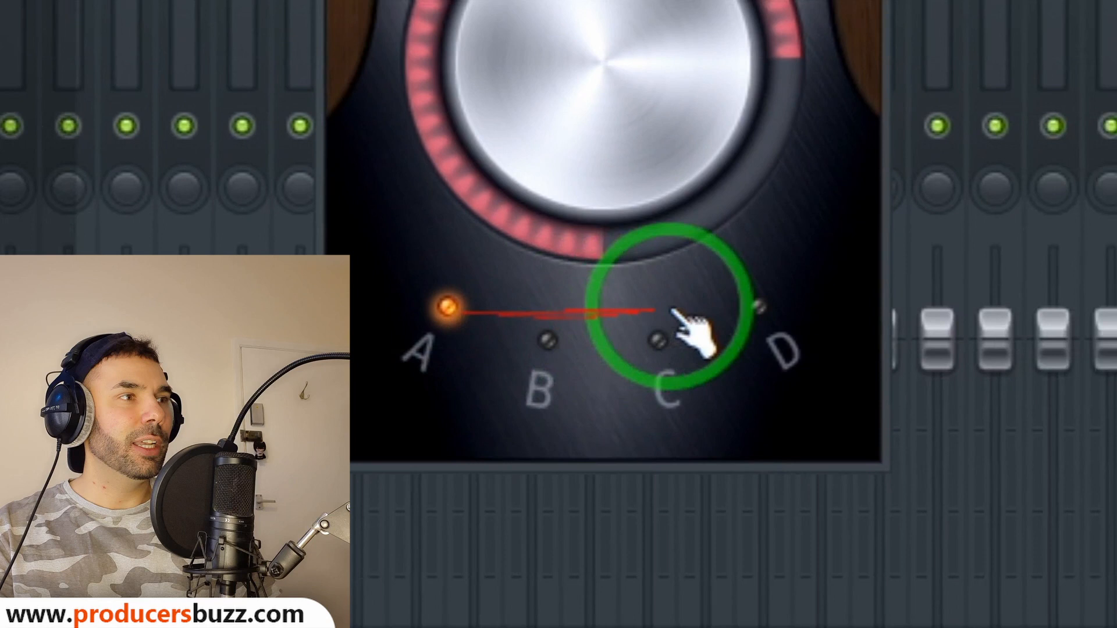
left_click(759, 307)
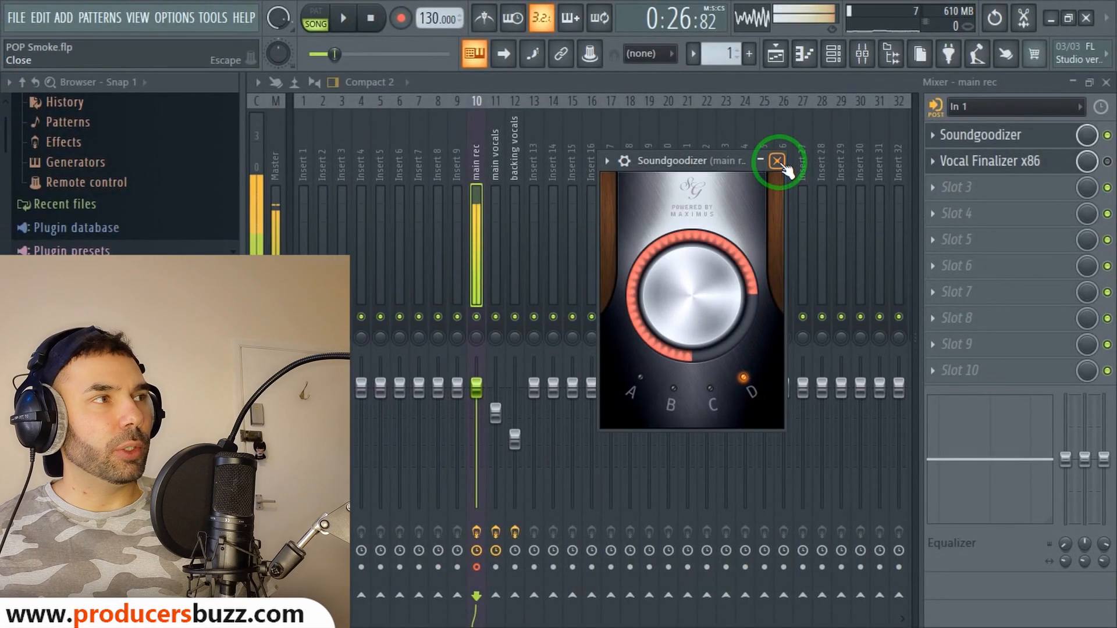
left_click(778, 162)
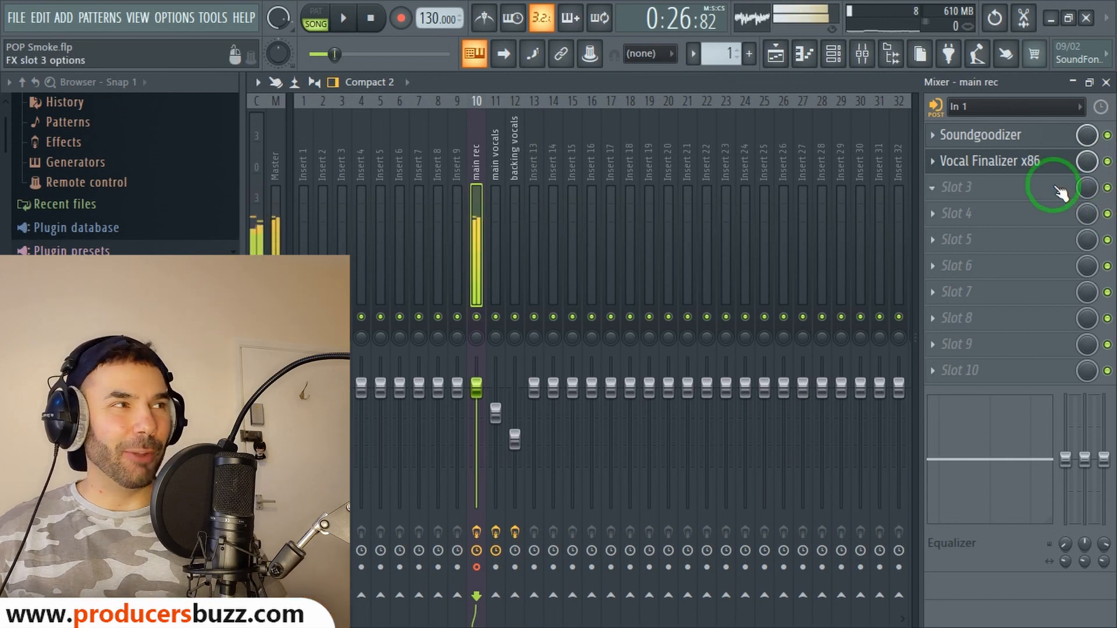
Switch on Vocal Finalizer x86 on the main rec track and view its preset list, keeping the Gentlemen preset
left_click(987, 166)
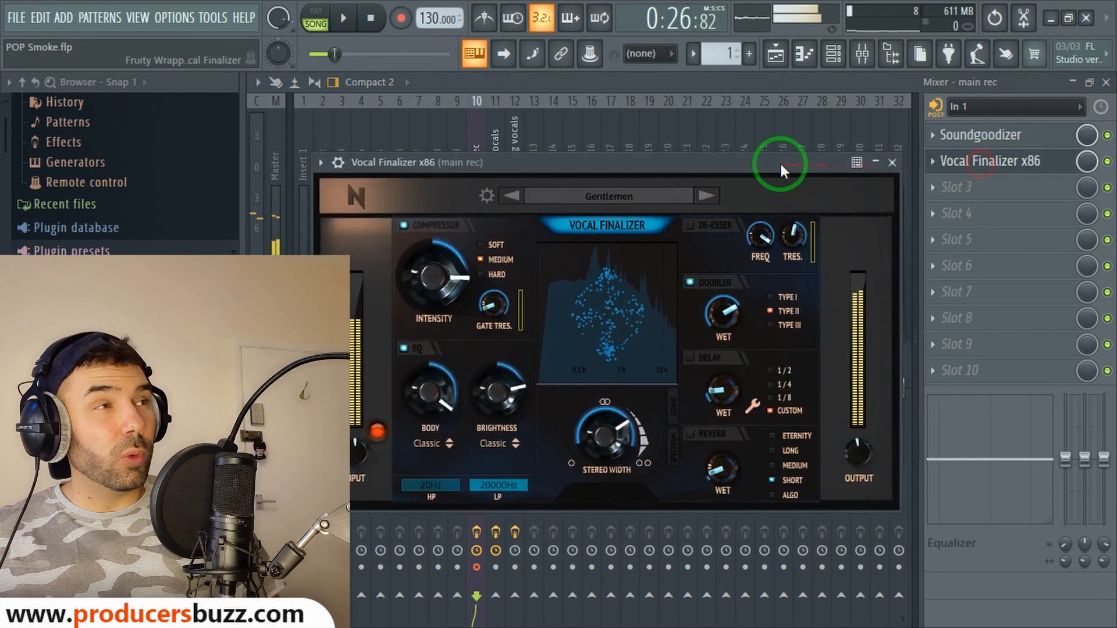
left_click_drag(779, 161, 730, 151)
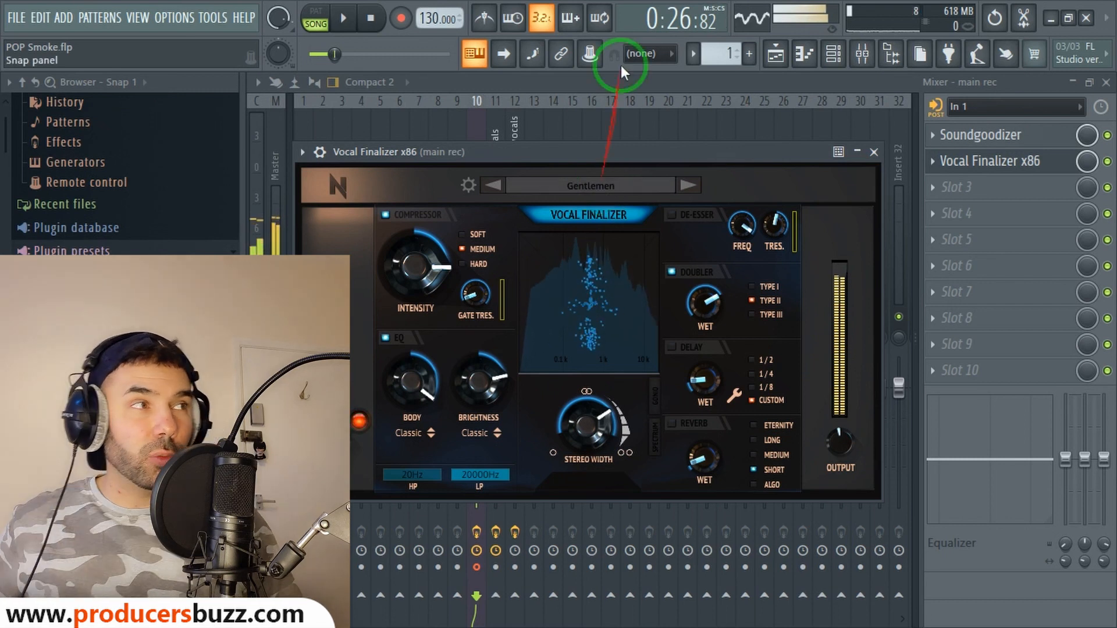
left_click(1107, 162)
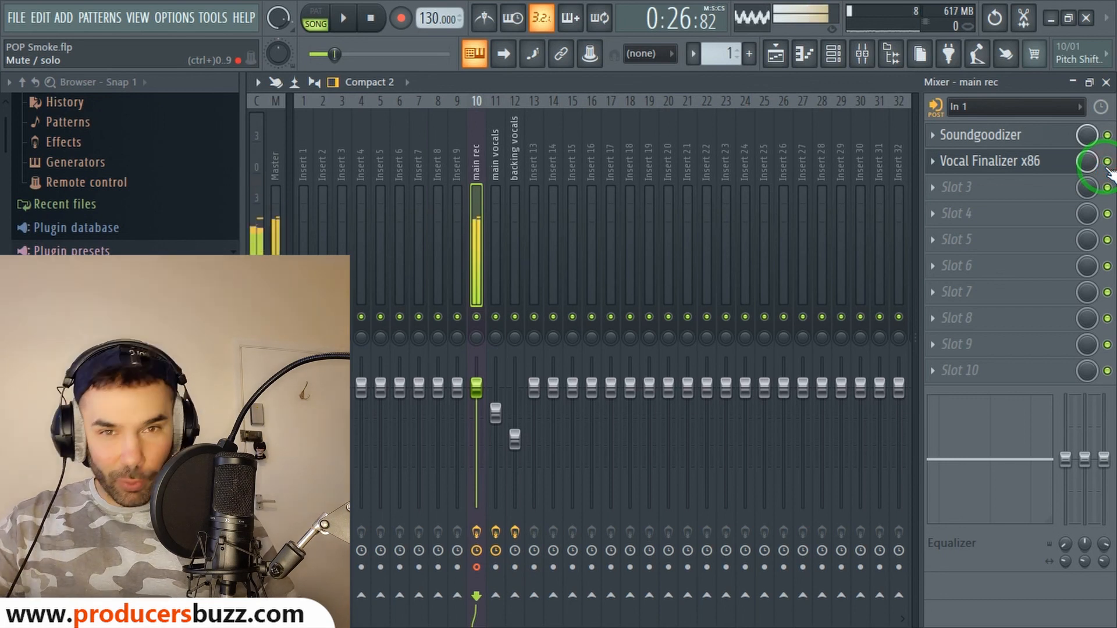
left_click(1024, 164)
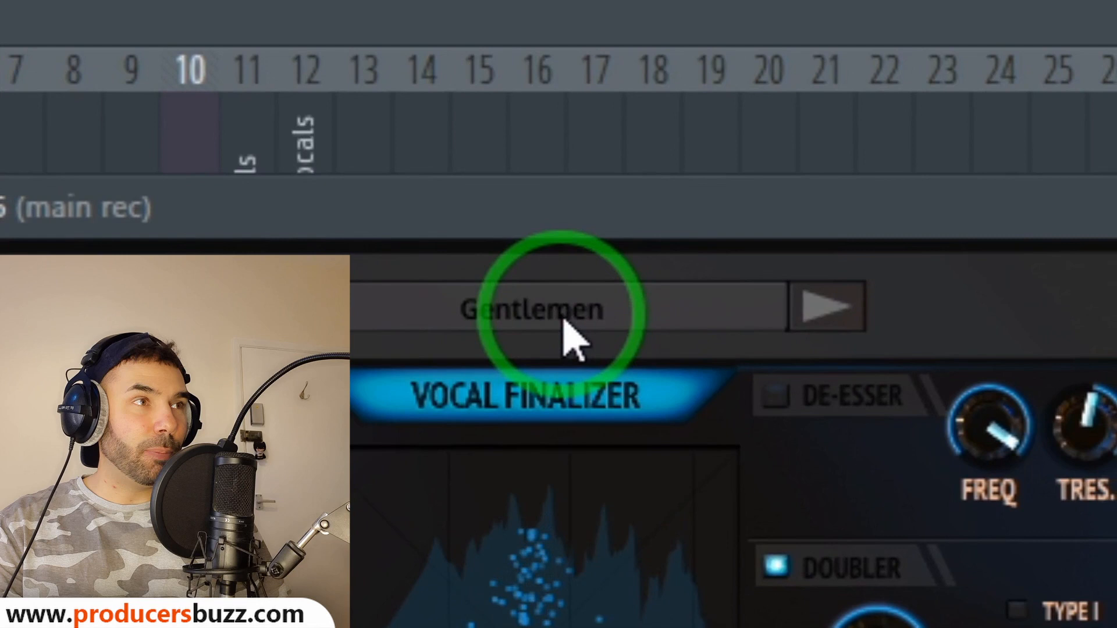
left_click(563, 317)
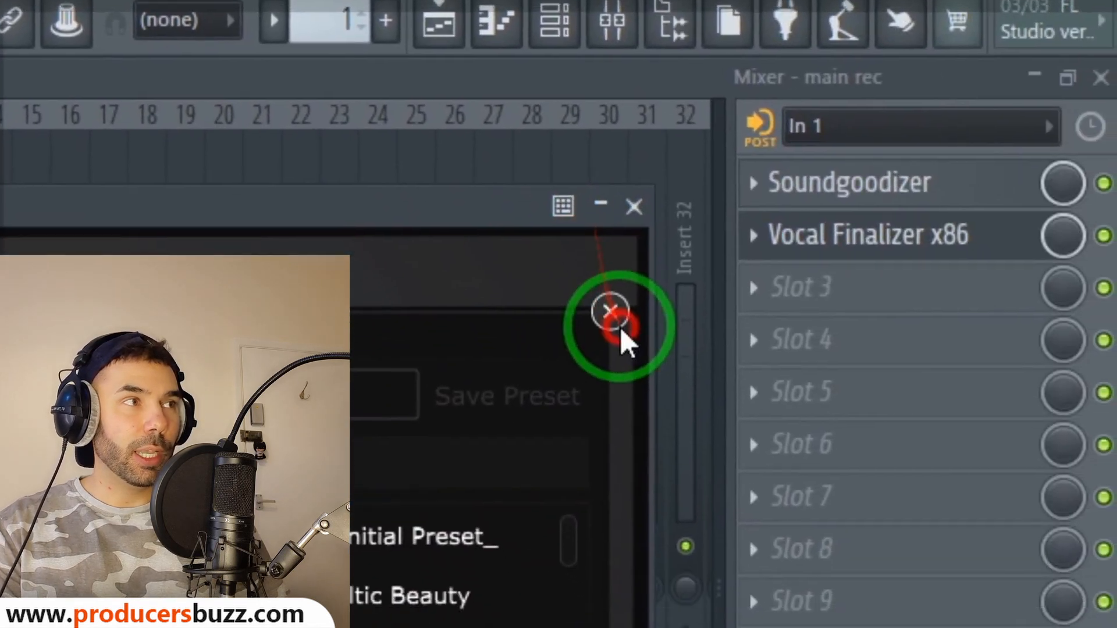
left_click(1110, 352)
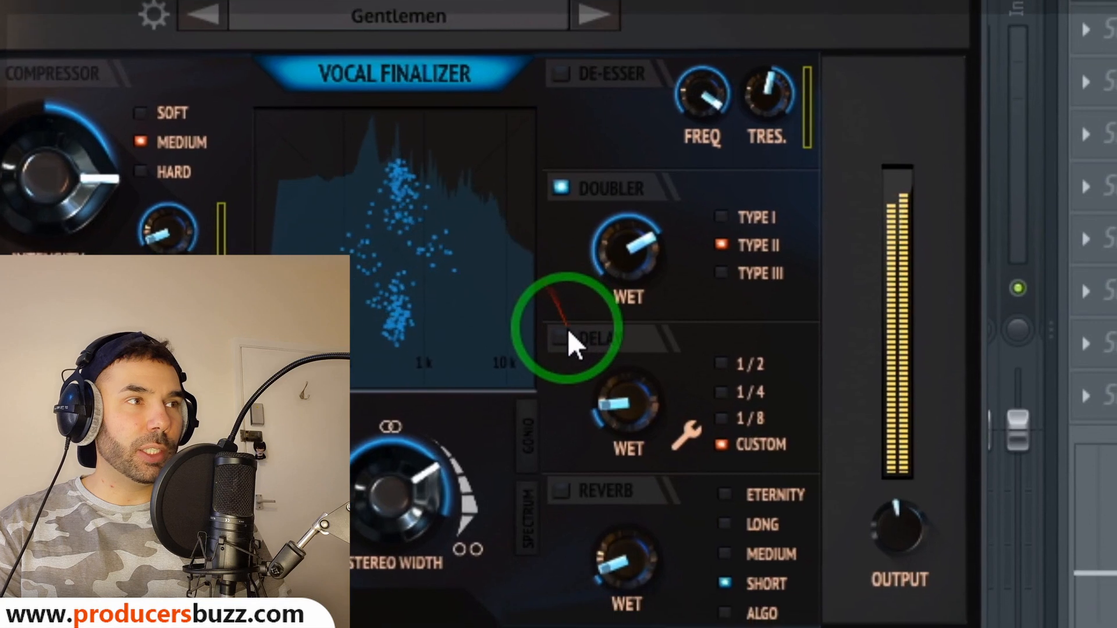
Try the Vocal Finalizer's delay and reverb sections, switching each one on and off again
left_click(588, 542)
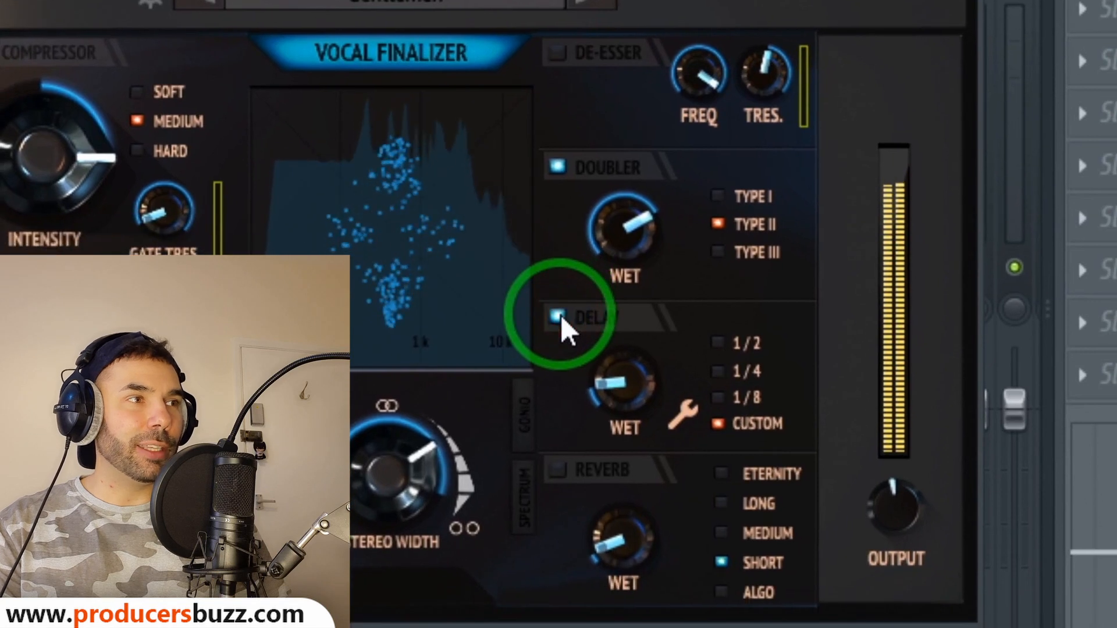
left_click(560, 317)
left_click(557, 471)
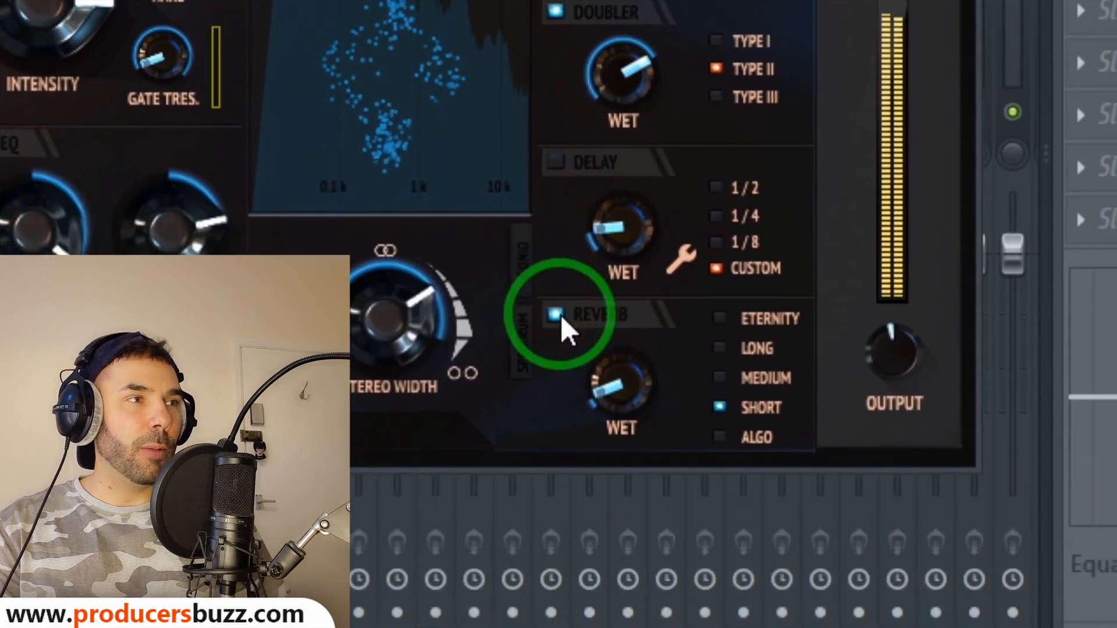
left_click(558, 317)
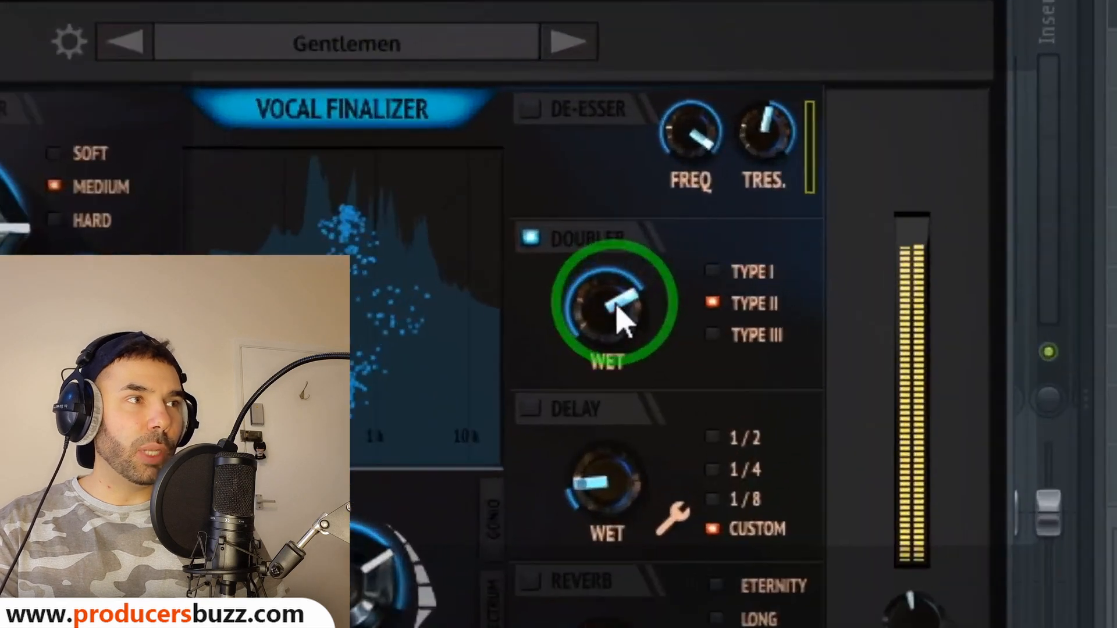
Adjust the Vocal Finalizer's doubler wet amount and check its low-pass, brightness, body and high-pass settings
left_click(705, 297)
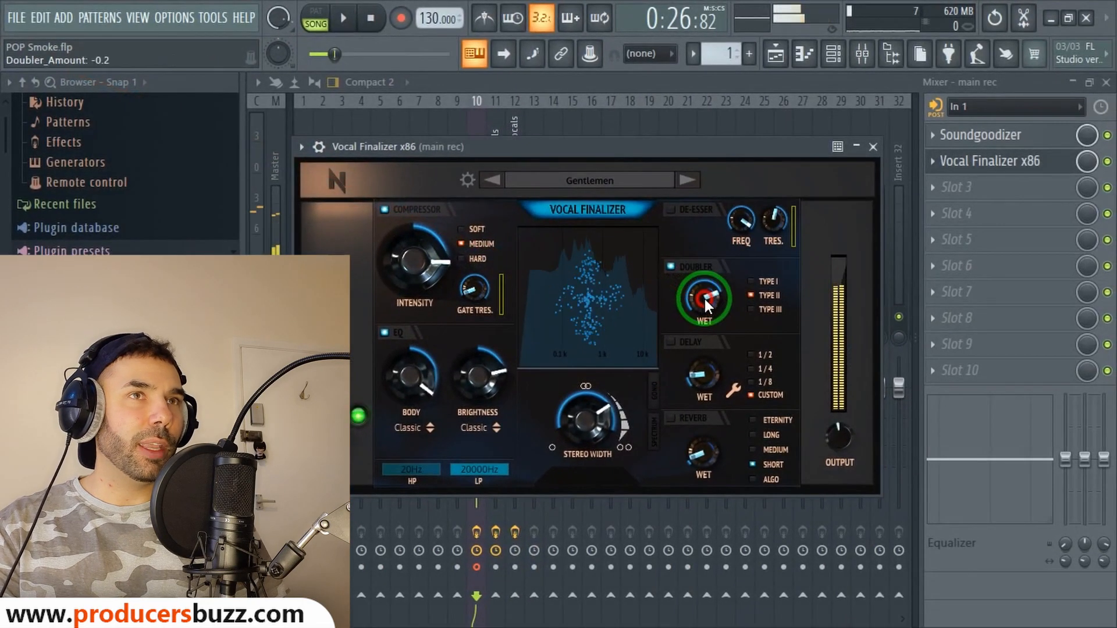
left_click_drag(704, 299, 743, 301)
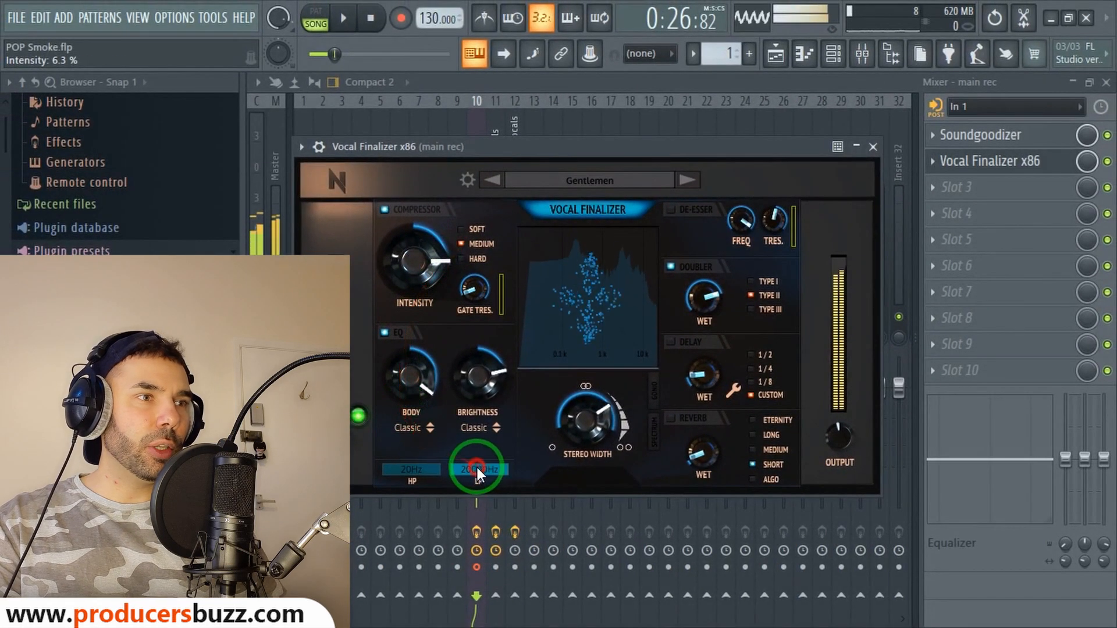
mouse_move(477, 467)
left_mouse_down()
mouse_move(458, 467)
mouse_move(477, 468)
left_mouse_up()
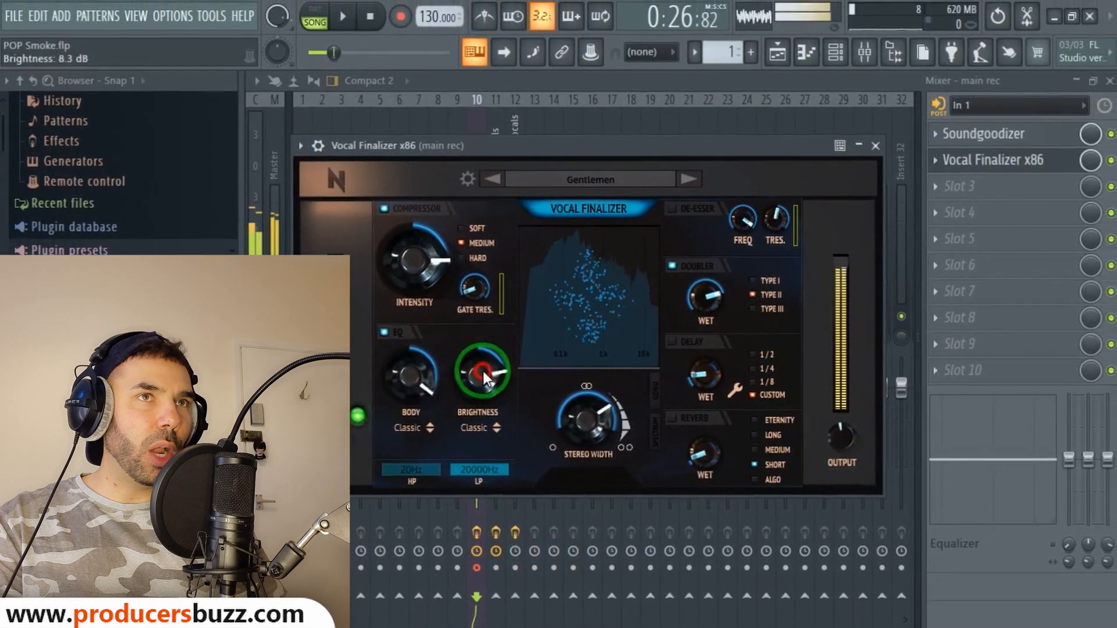
left_click_drag(483, 371, 483, 371)
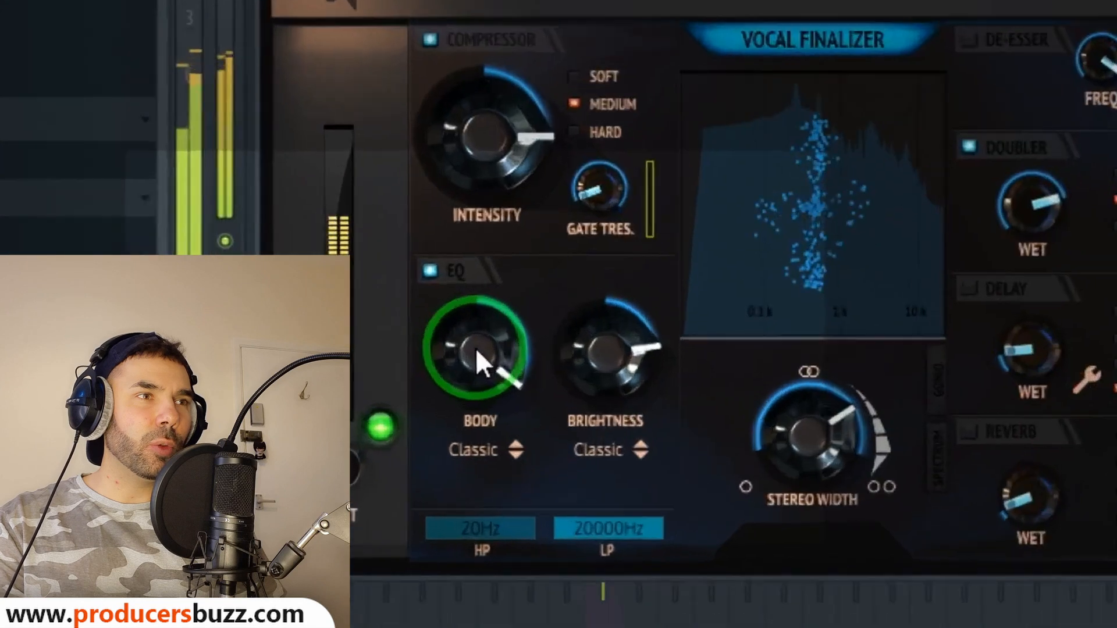
left_click_drag(410, 374, 409, 376)
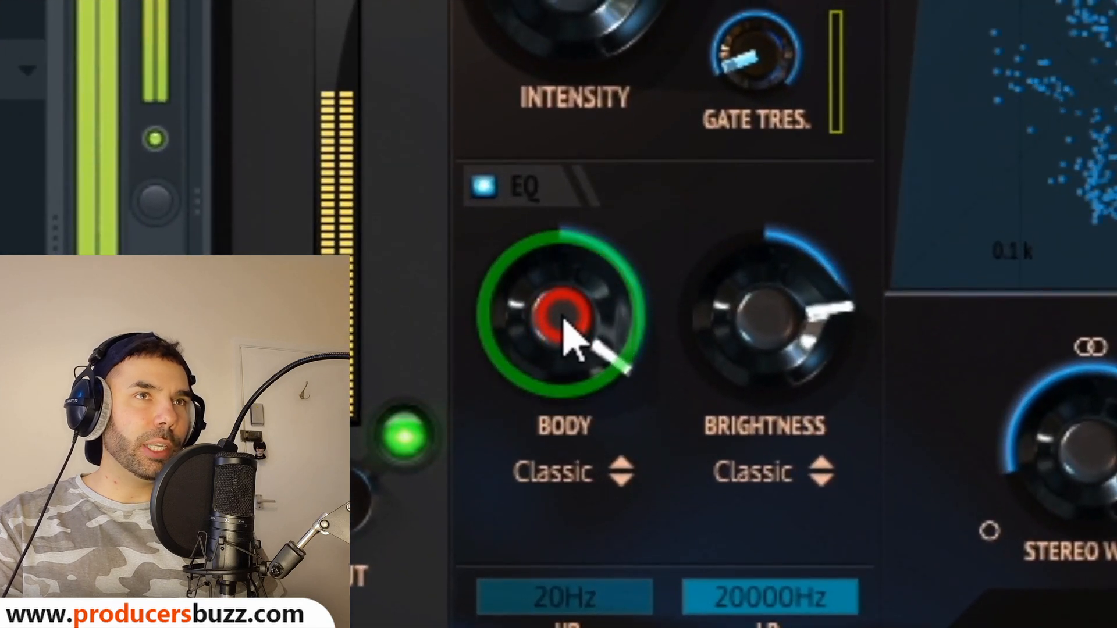
left_click_drag(562, 317, 563, 317)
left_click(573, 591)
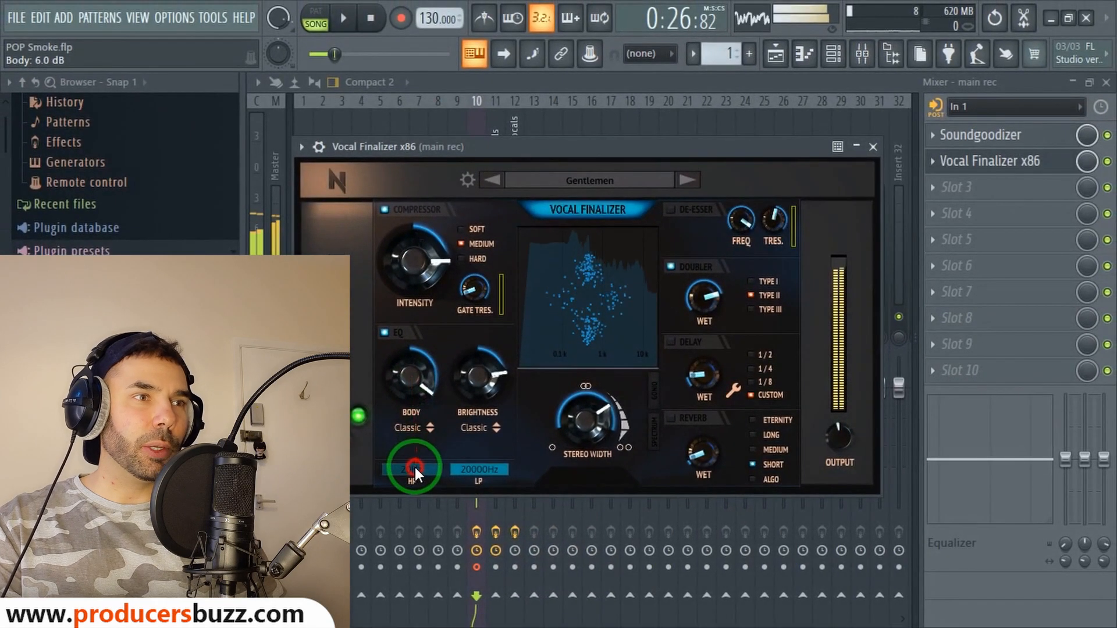
left_click_drag(414, 466, 379, 473)
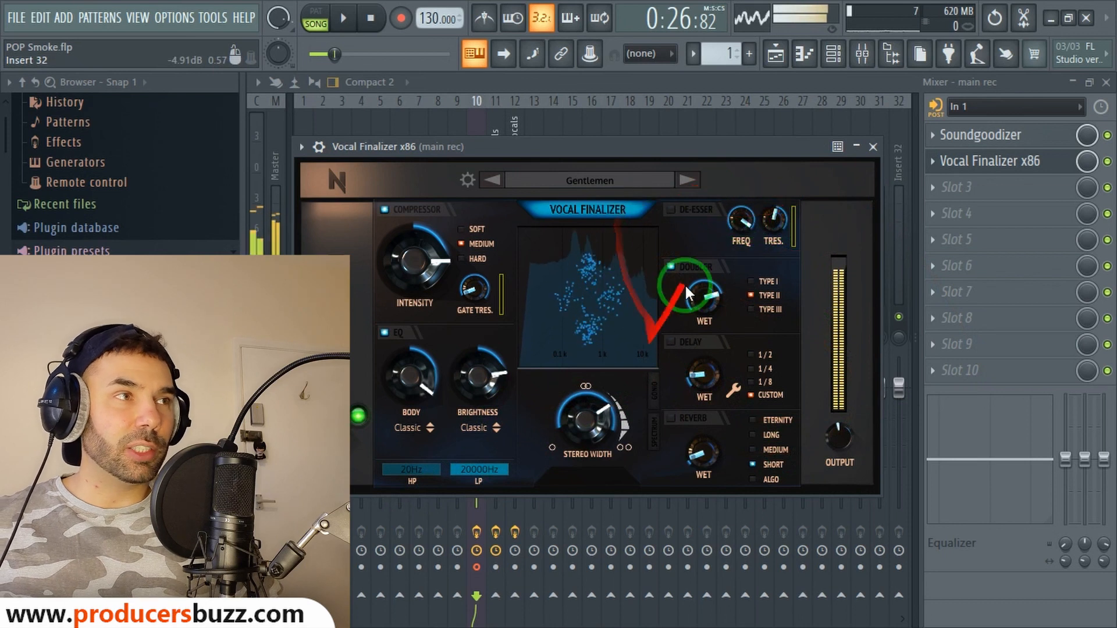
Turn on the Vocal Finalizer's de-esser and close the plugin, mixer and piano roll to return to the playlist
left_click(669, 208)
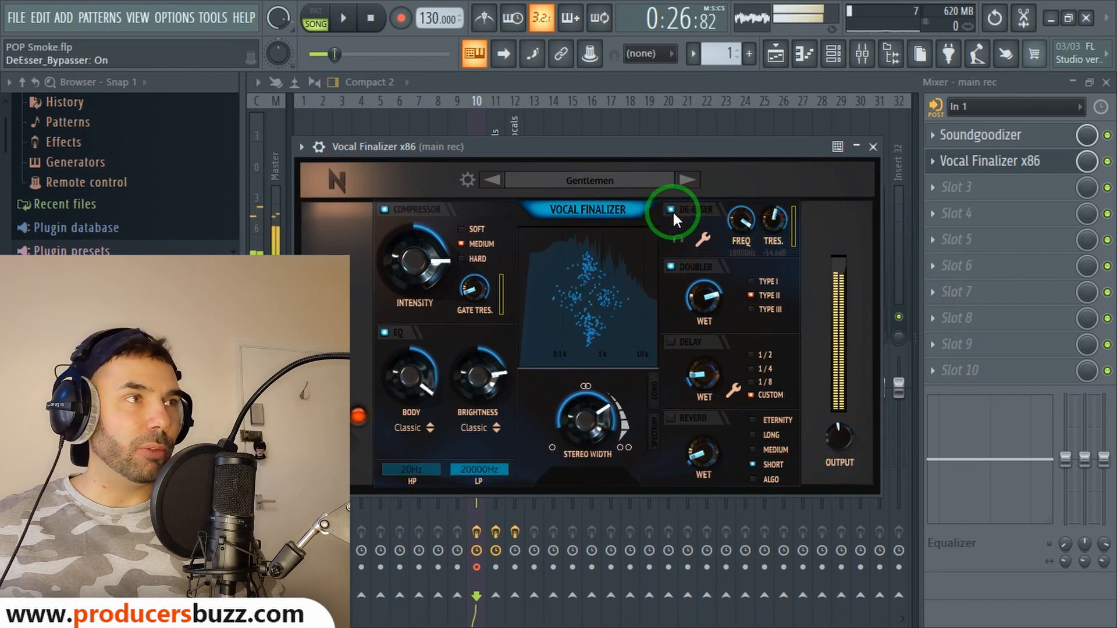
left_click(872, 146)
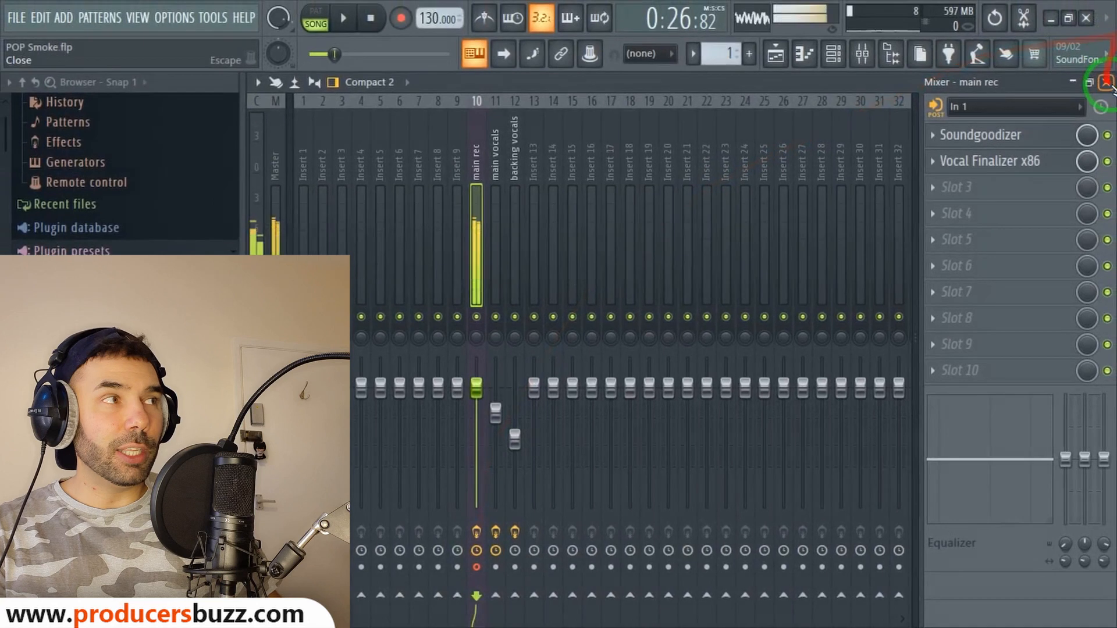
left_click(1105, 82)
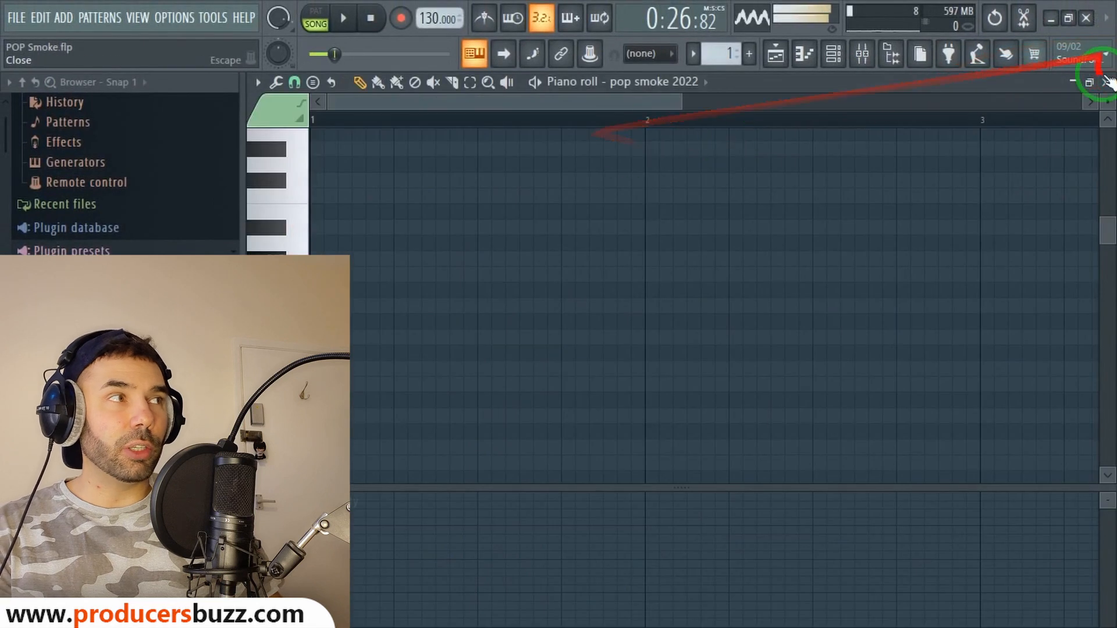
left_click(1106, 82)
Mute Track 2, keep Track 4 active and record a new vocal take through main rec from just after bar 15
left_click_drag(564, 116, 561, 116)
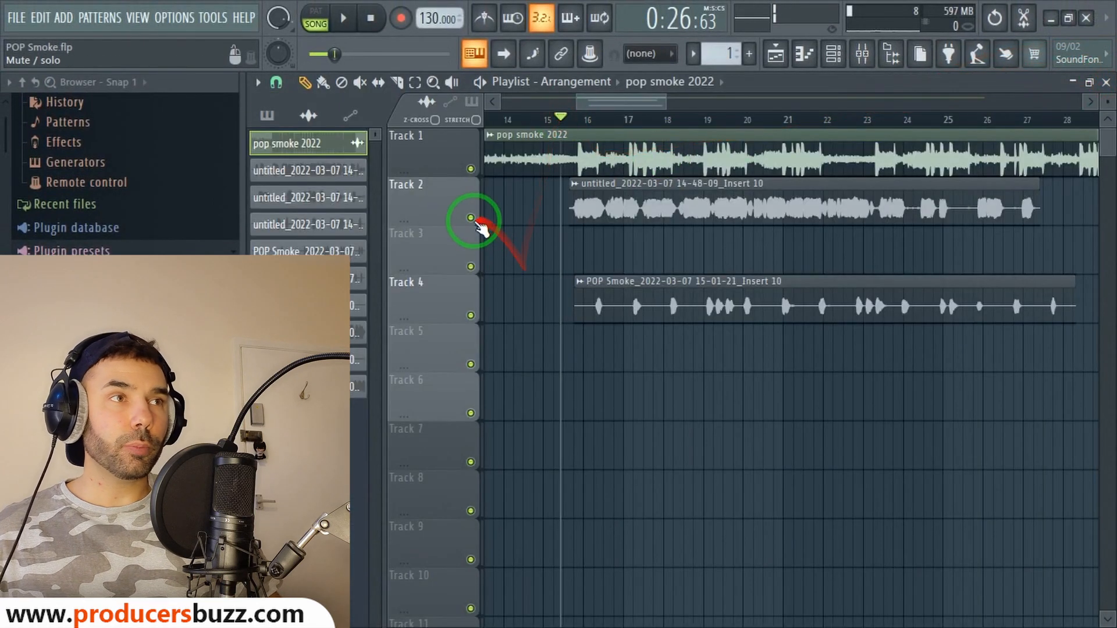
left_click(471, 218)
left_click(470, 315)
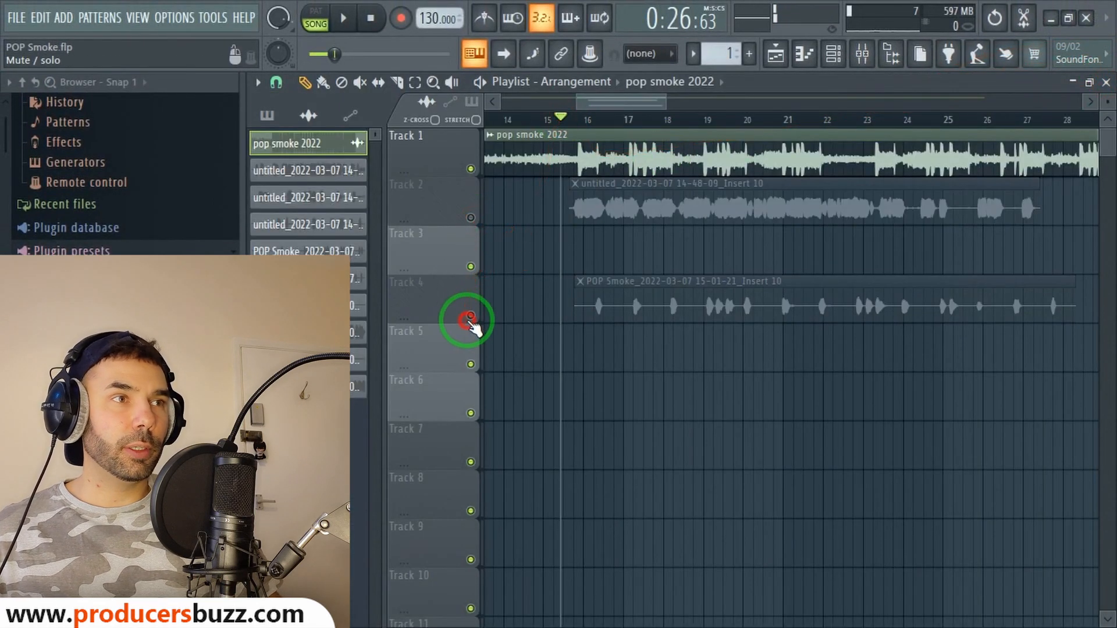
left_click(470, 315)
left_click(343, 19)
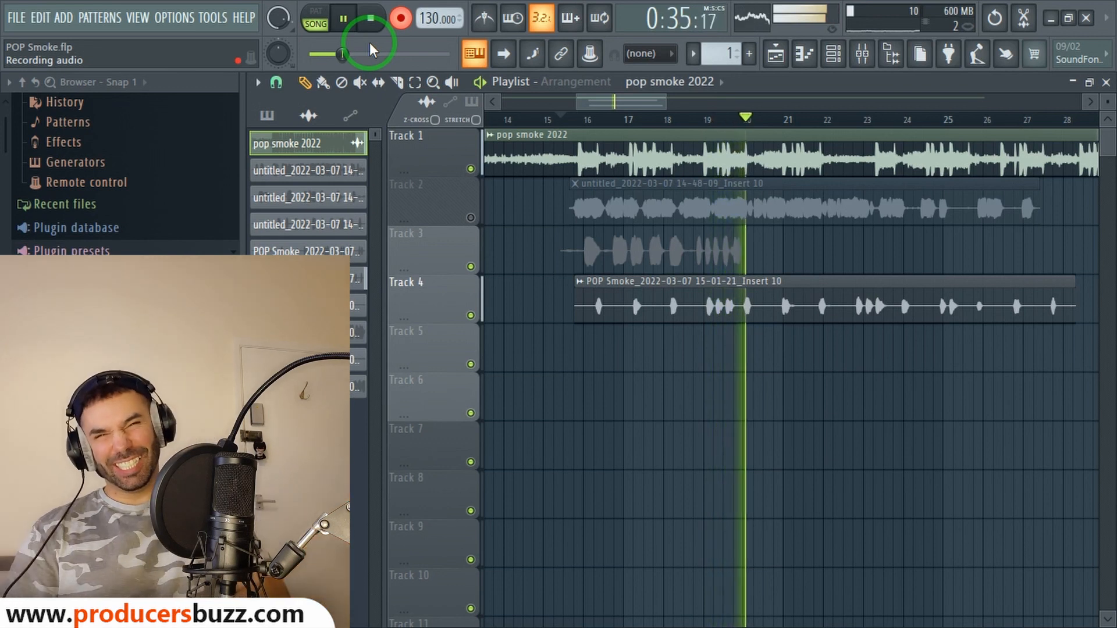
key("space")
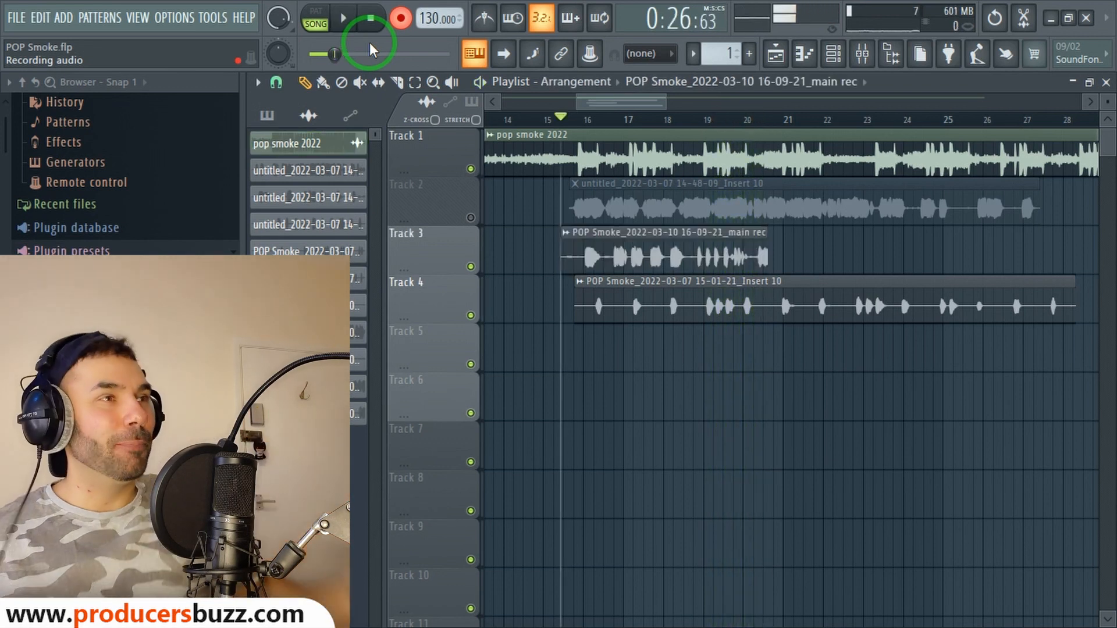
Play back the newly recorded take on Track 3 from just before bar 16 with recording disarmed
mouse_move(667, 101)
left_mouse_down()
mouse_move(626, 119)
mouse_move(616, 110)
mouse_move(627, 100)
mouse_move(588, 106)
mouse_move(605, 99)
left_mouse_up()
left_click(514, 115)
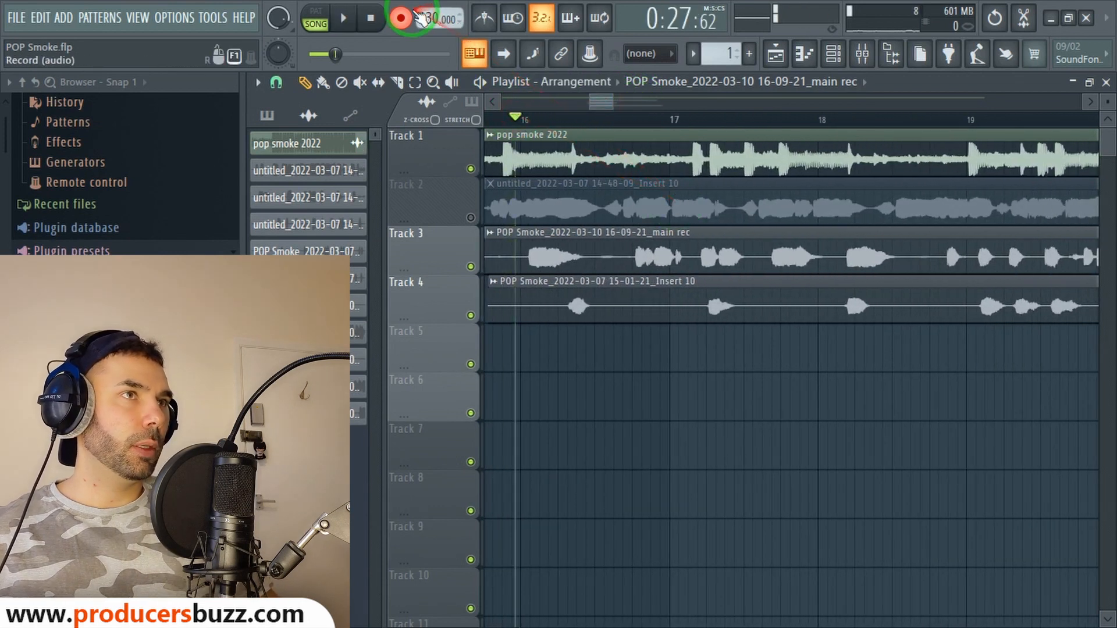
key("space")
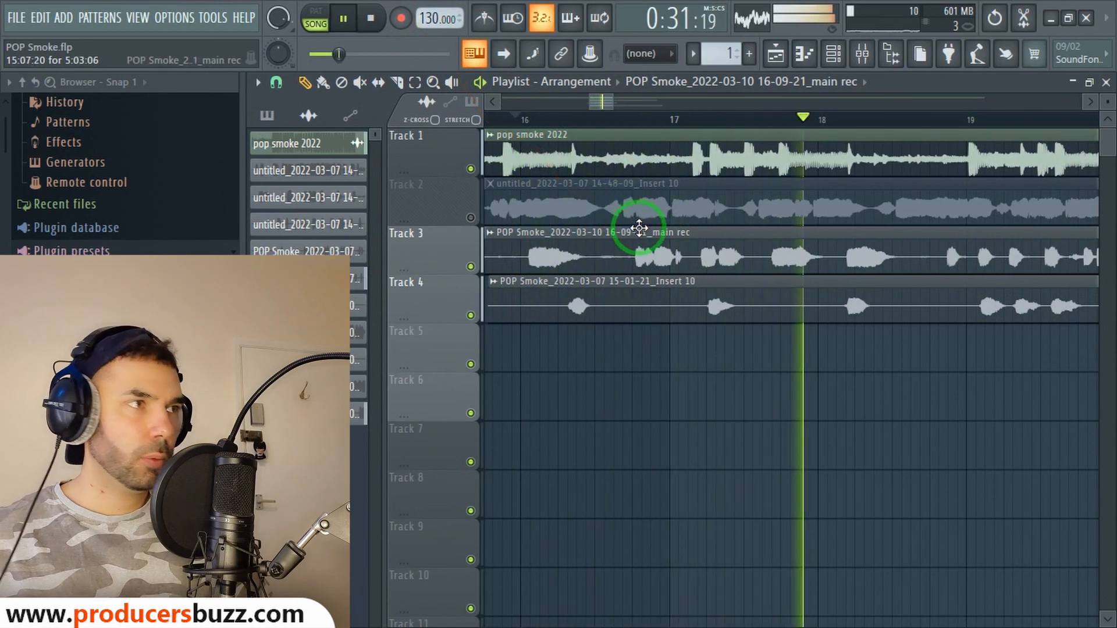
key("space")
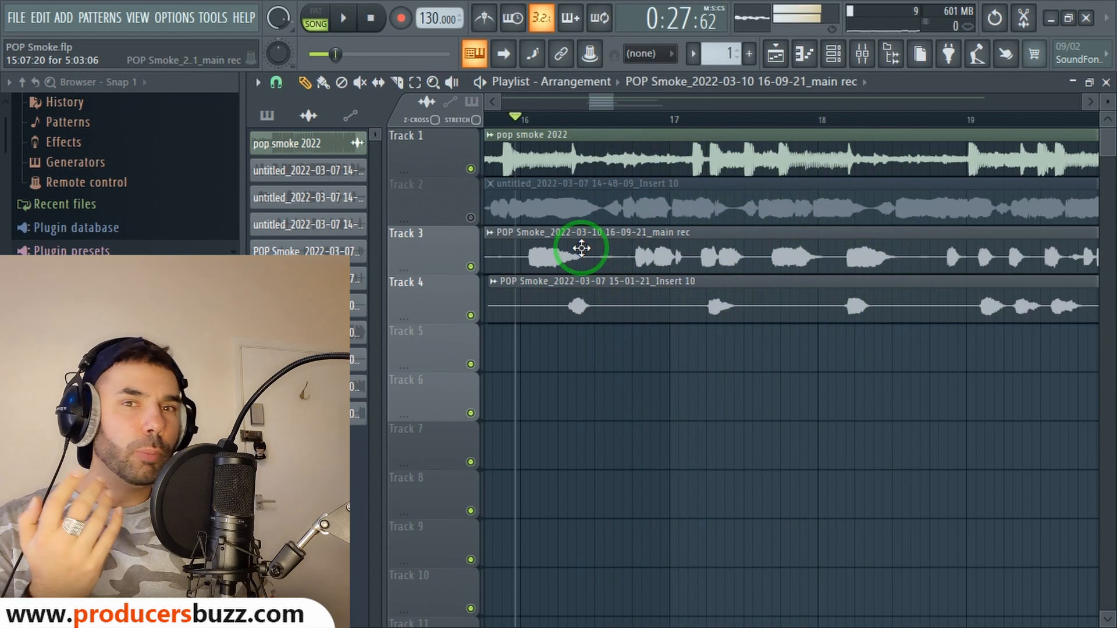
Bypass the Vocal Finalizer on the main rec mixer track, view the main vocals effects and return to the playlist
left_click(862, 53)
left_click(1107, 161)
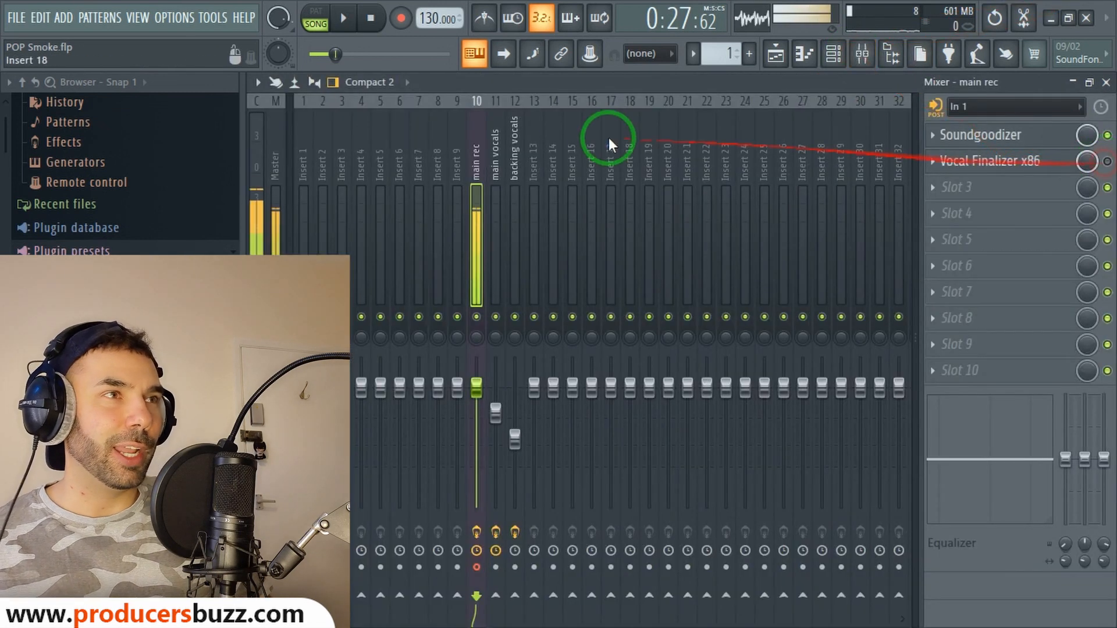
left_click(498, 142)
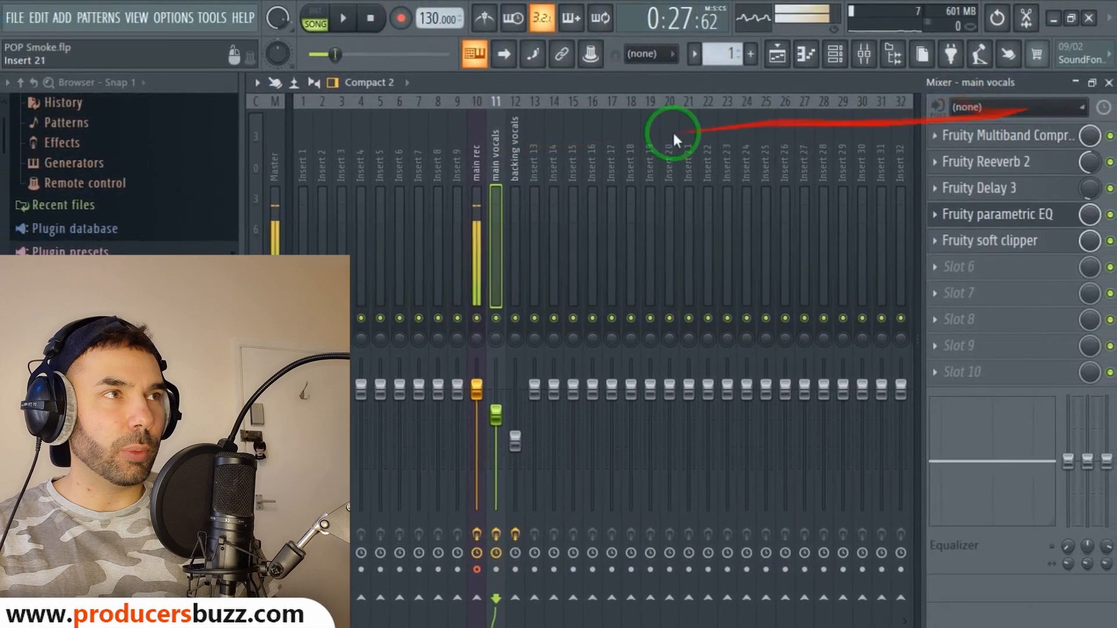
left_click(1108, 83)
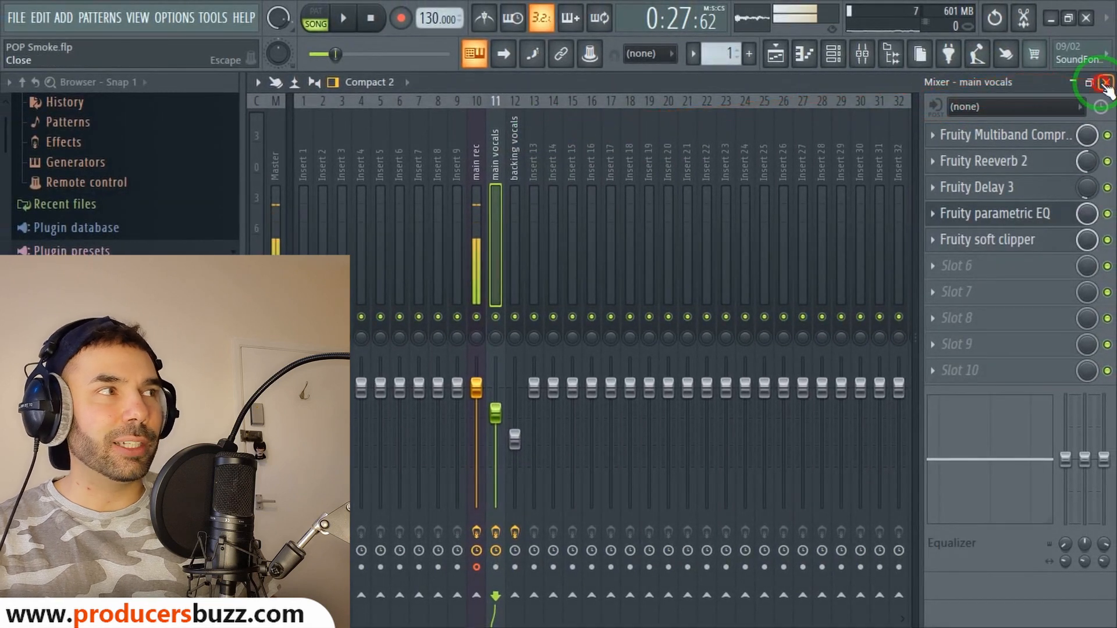
Route the new Track 3 take to the main vocals mixer track and close its channel settings
double_click(567, 236)
left_click_drag(745, 213, 753, 133)
left_click(759, 186)
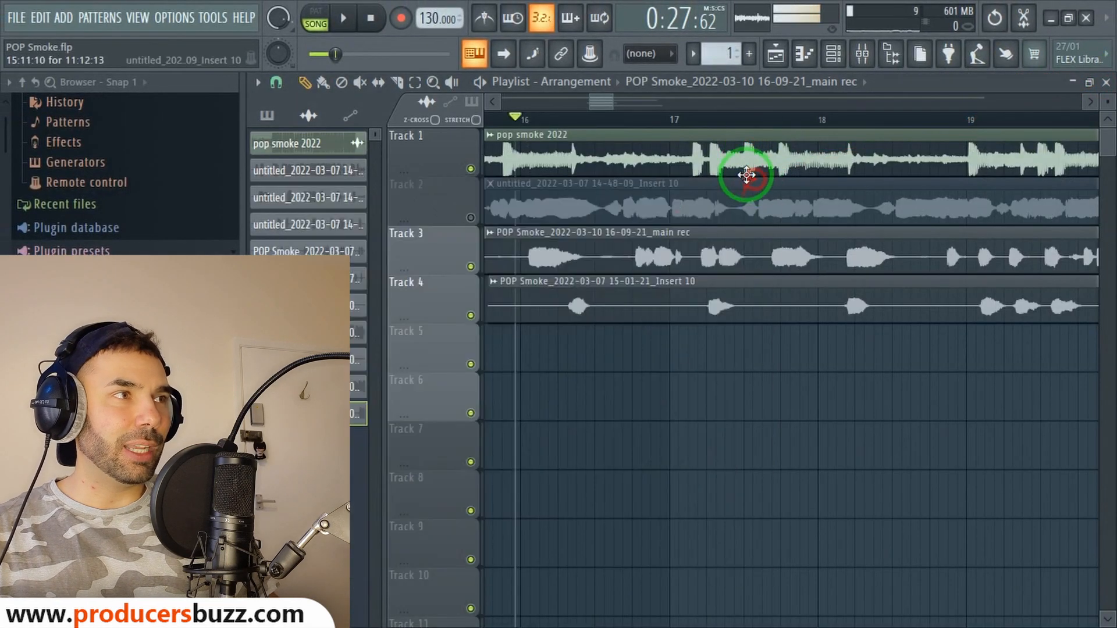
Listen to the Track 3 take again over the beat, playing from bar 16
left_click(518, 118)
key("space")
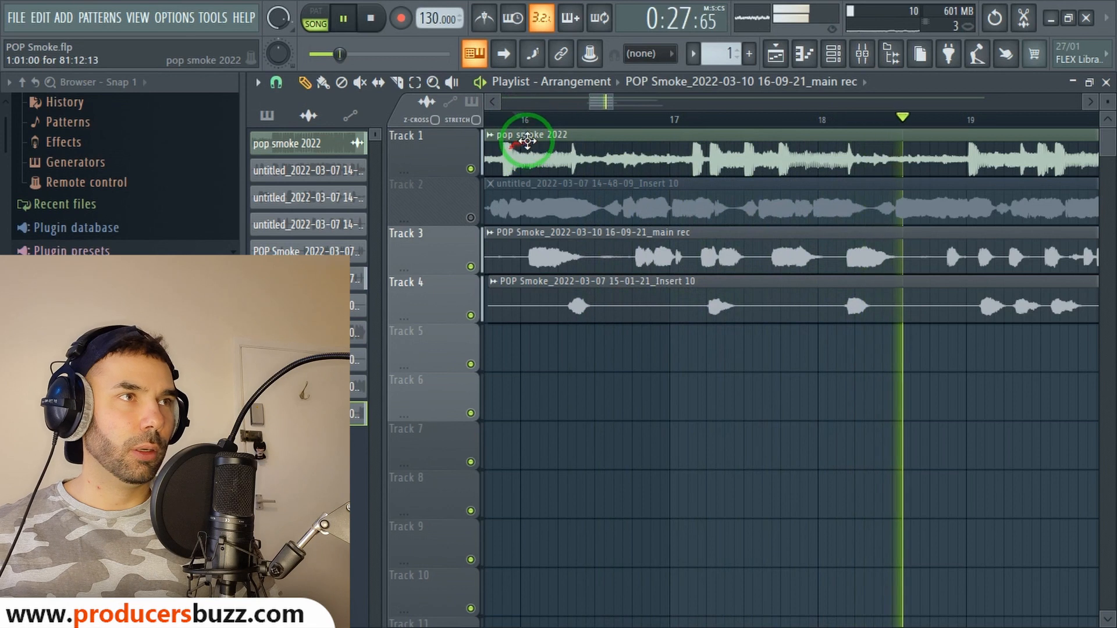
left_click(527, 118)
key("space")
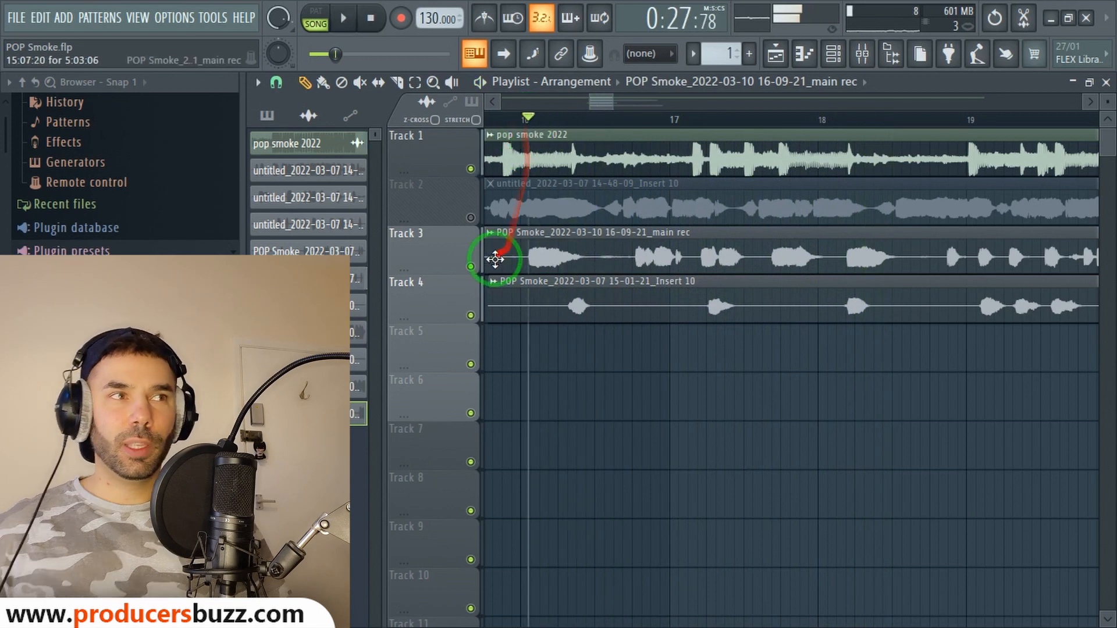
Mute Track 3, delete its recorded take and unmute the earlier vocal on Track 2
left_click(470, 267)
right_click(529, 249)
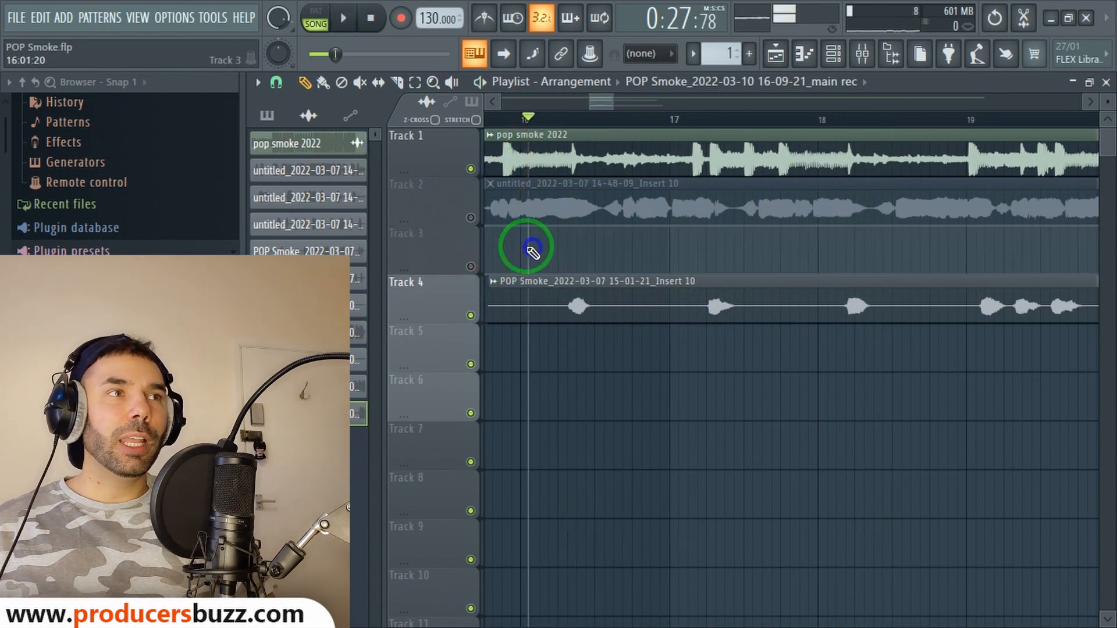
left_click(470, 218)
Check which mixer track the Track 2 vocal clip is routed to, and bring up the mixer
double_click(624, 210)
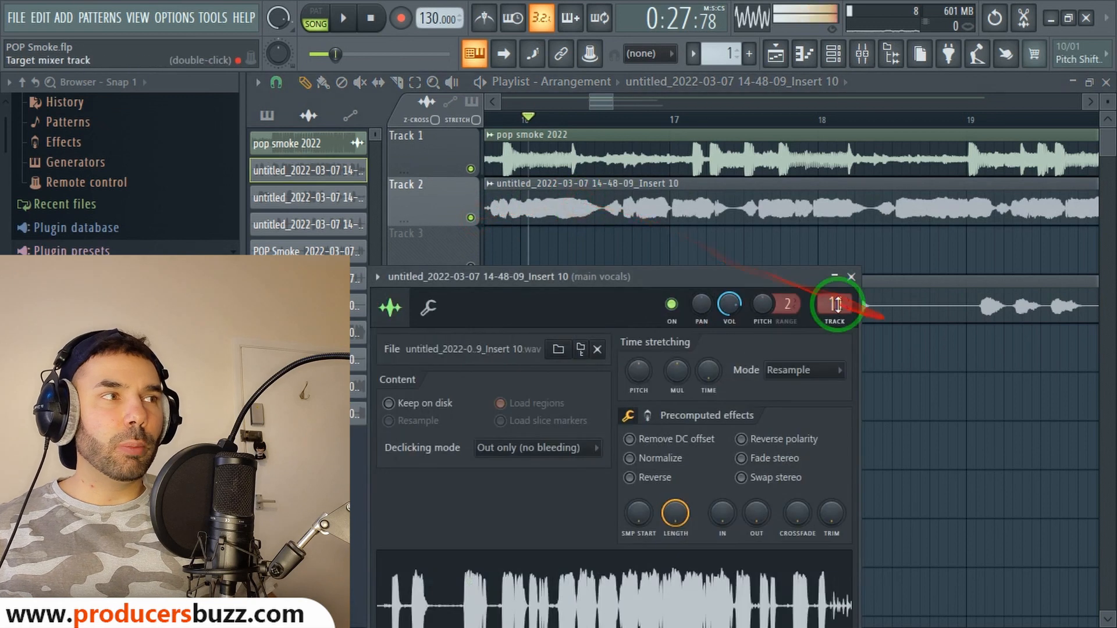
left_click(851, 278)
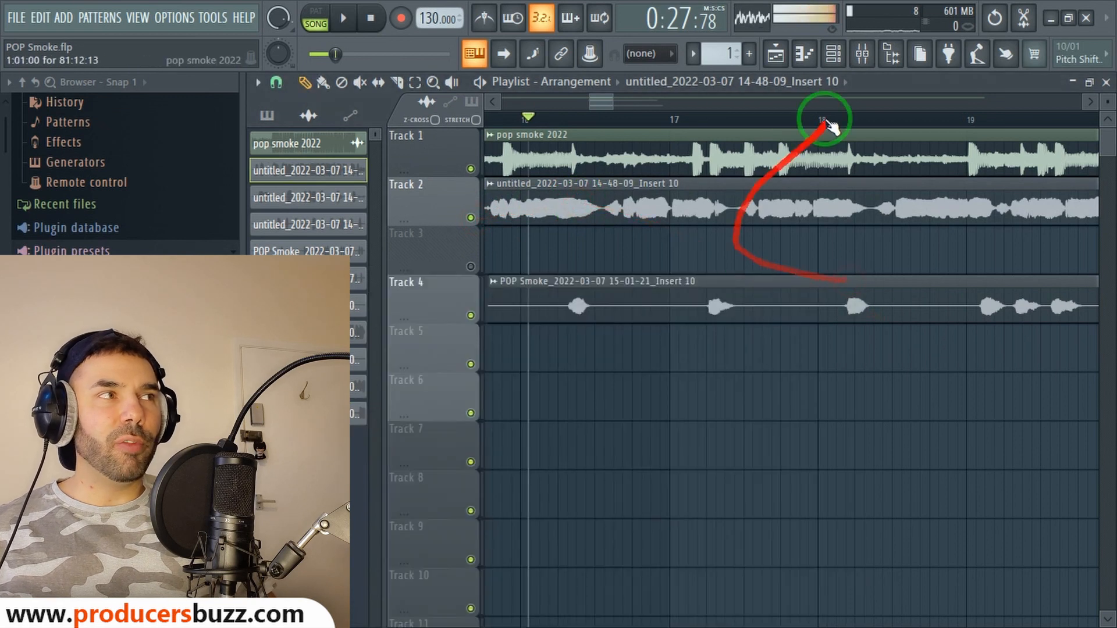
left_click(862, 53)
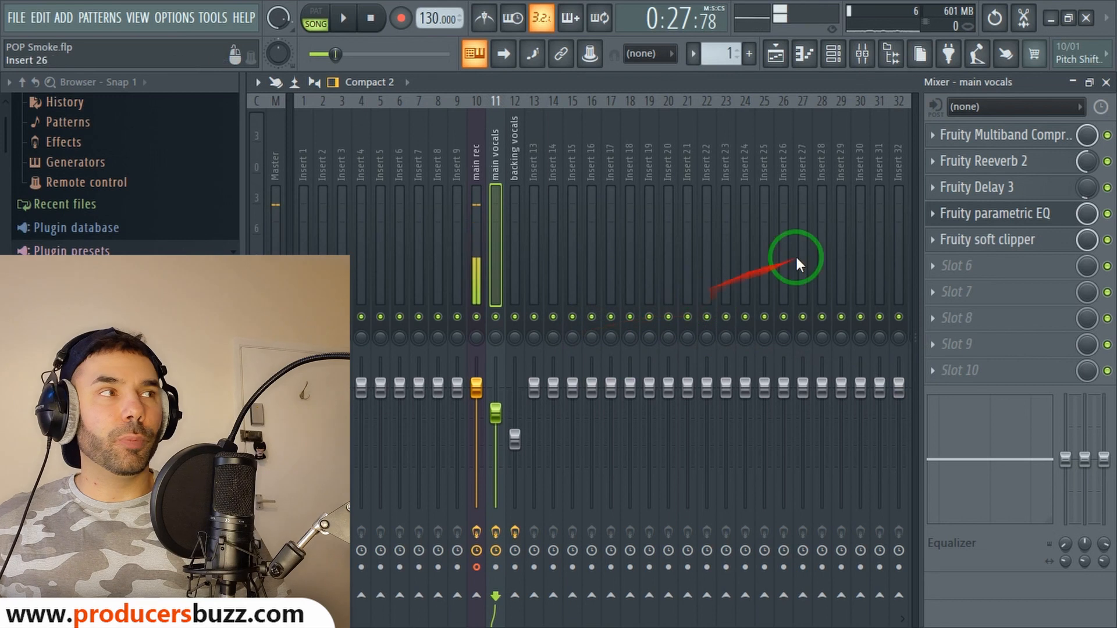
Examine the low, mid and high band settings of the Fruity Multiband Compressor on main vocals, and close it
left_click(1010, 140)
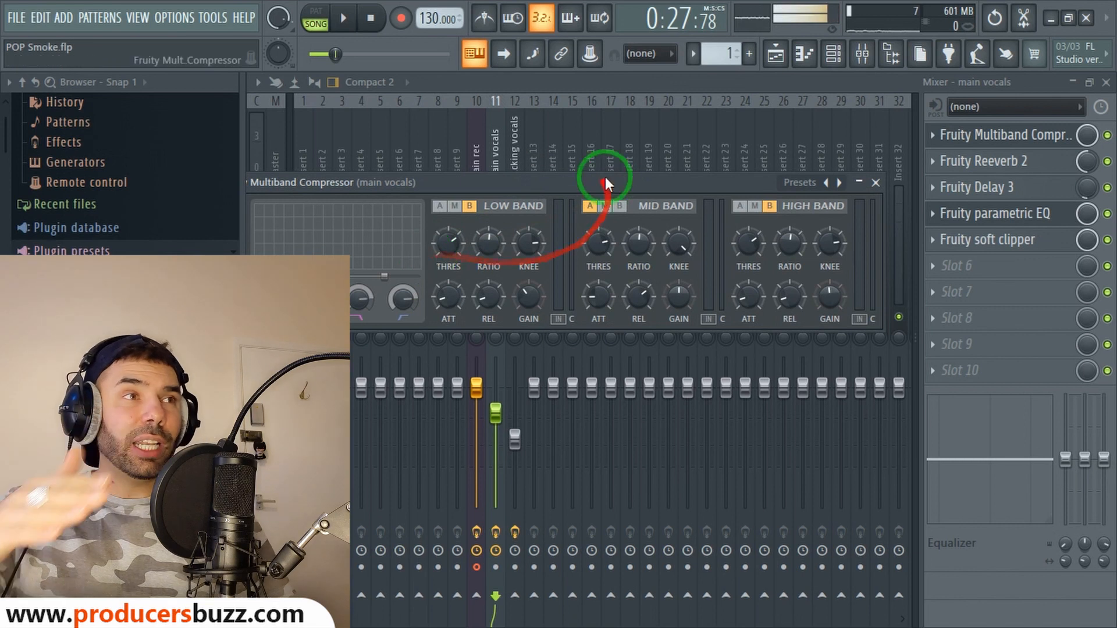
left_click_drag(605, 178, 597, 168)
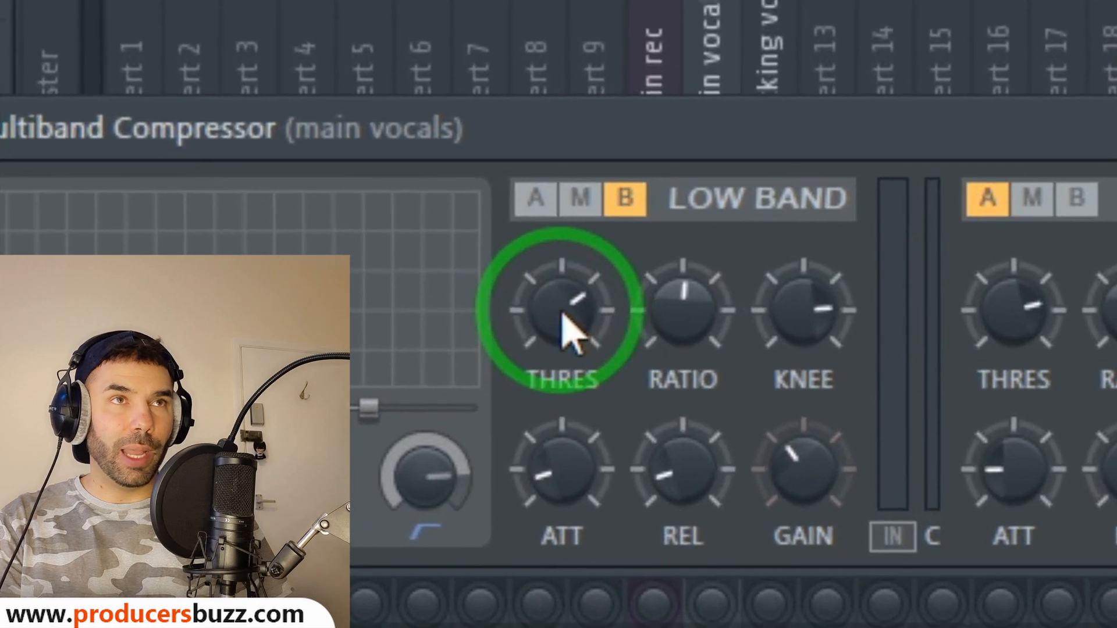
left_click(443, 237)
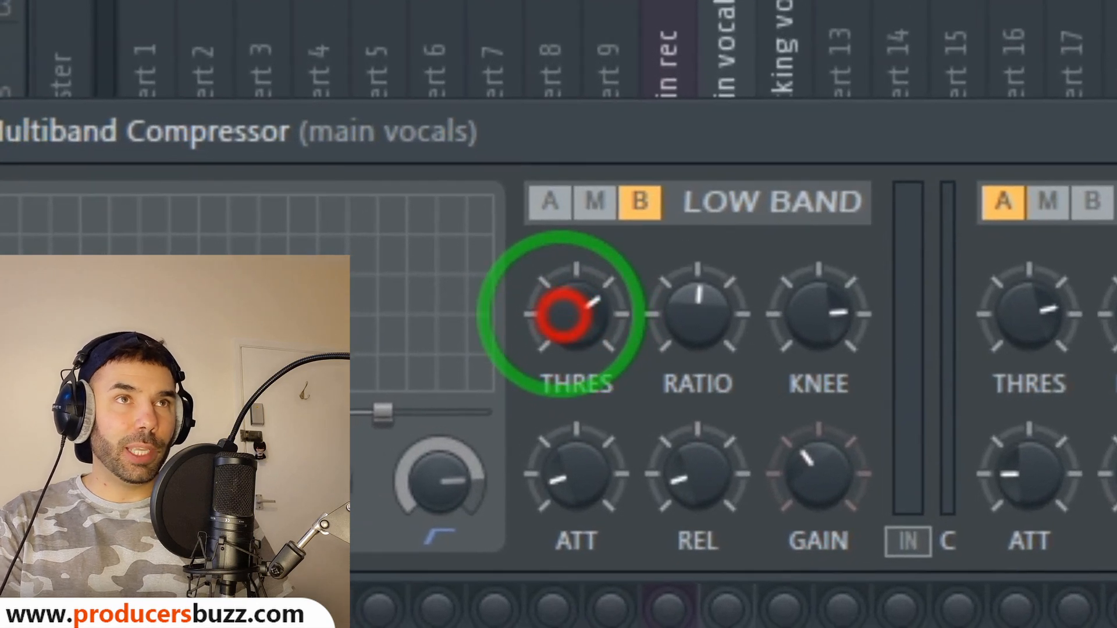
left_click(570, 313)
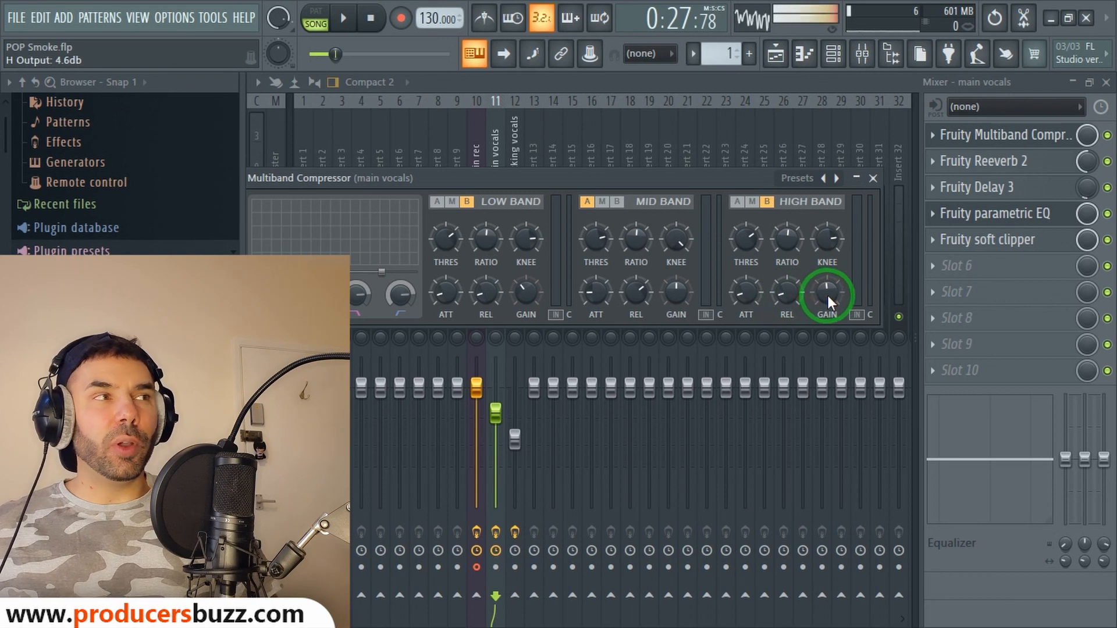
left_click_drag(866, 180, 724, 162)
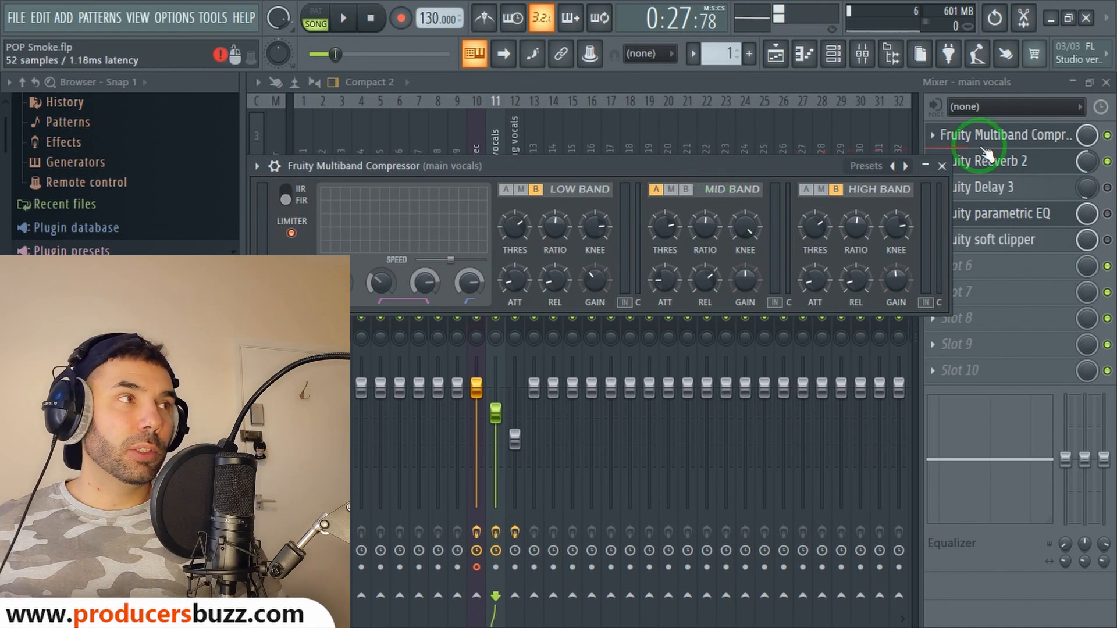
left_click(942, 166)
Examine the Fruity Reeverb 2 settings and its mix level on the main vocals track
left_click(1001, 163)
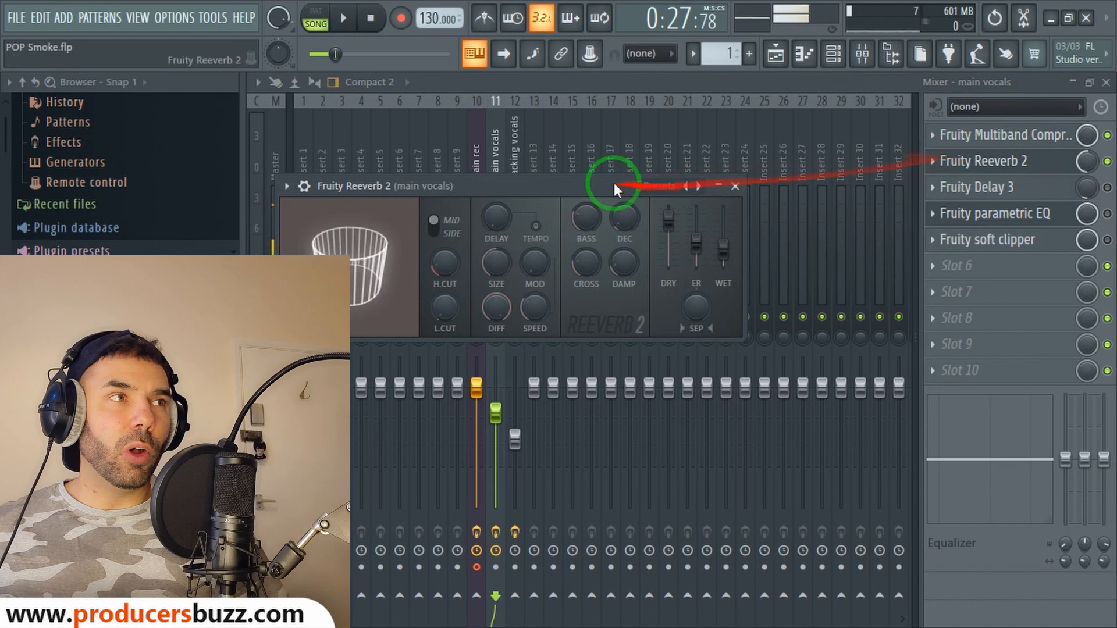
left_click_drag(613, 182, 769, 163)
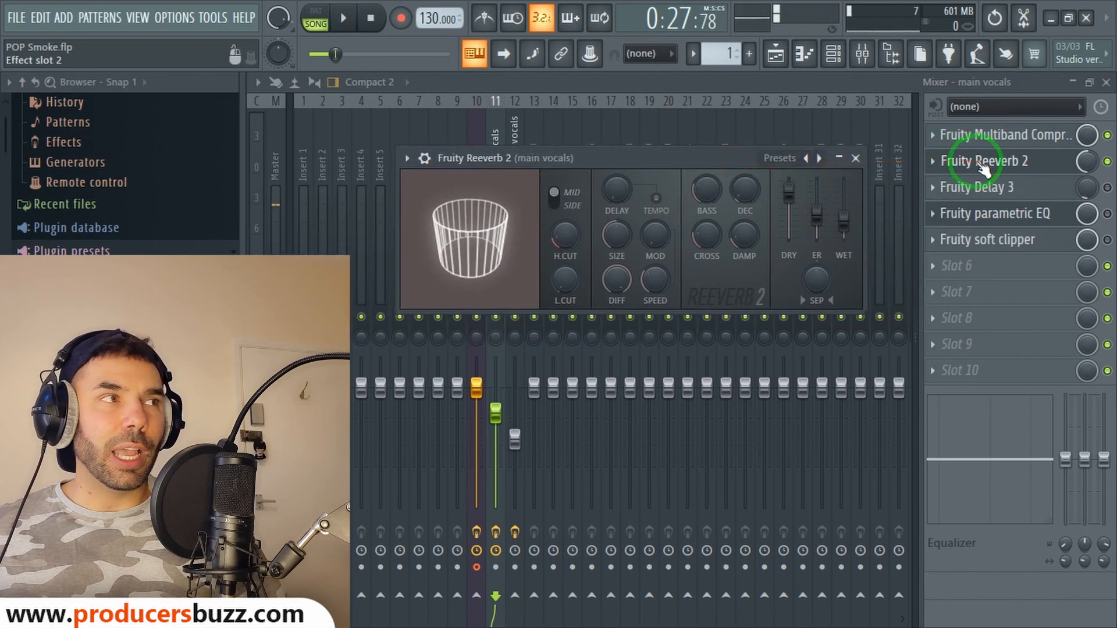
left_click(1087, 162)
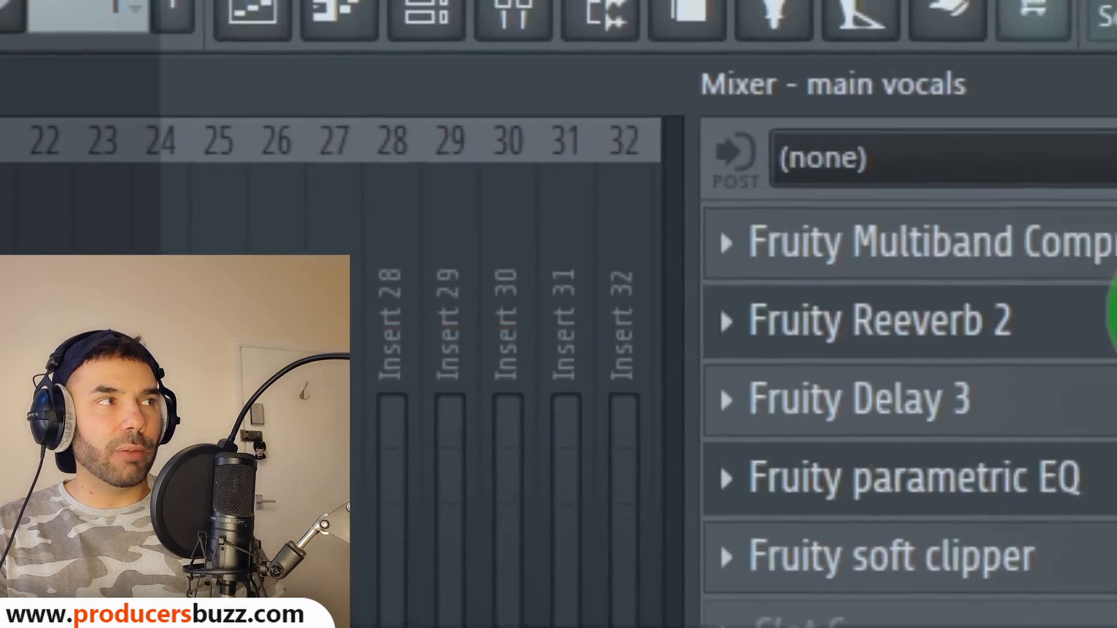
left_click_drag(1037, 318, 1034, 316)
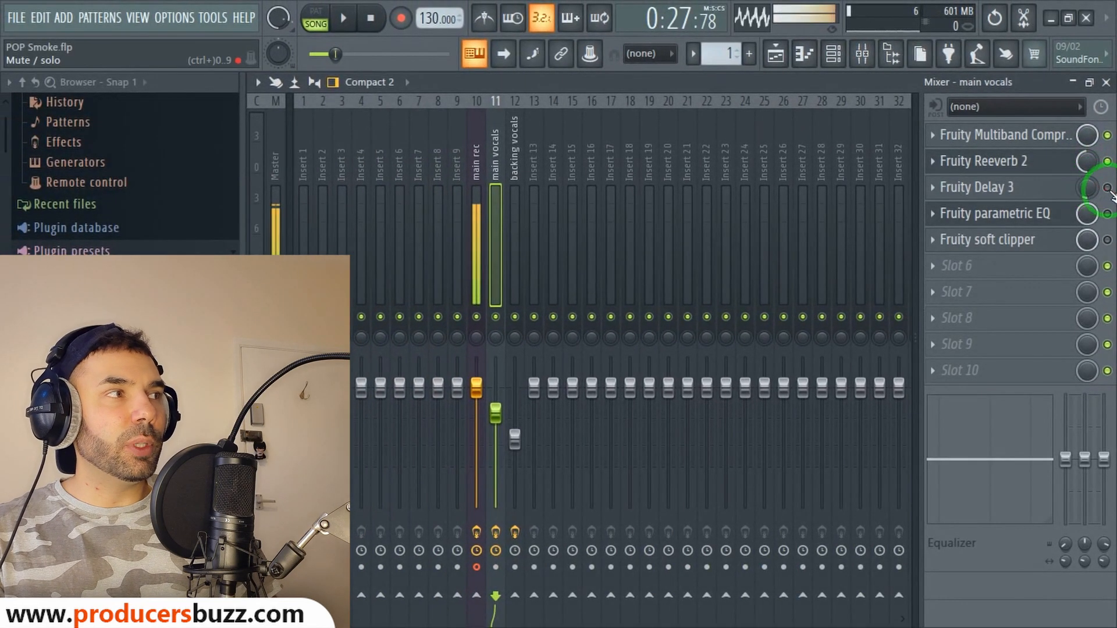
Load the Default preset in Fruity Delay 3 on main vocals and set its mix level to 7%
left_click(1022, 187)
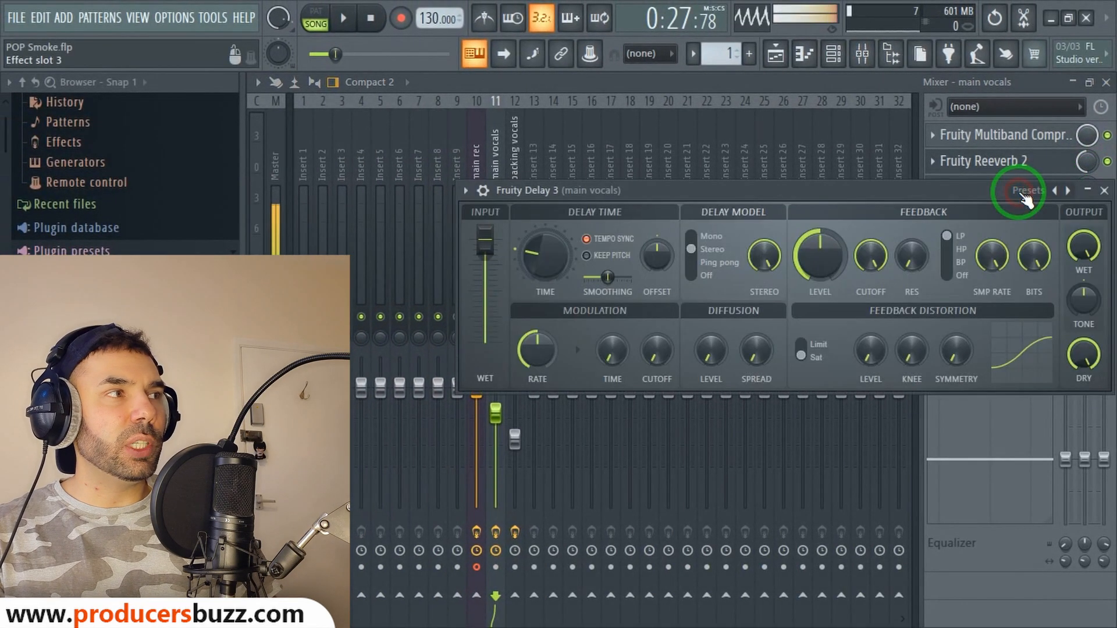
left_click_drag(1017, 187, 821, 217)
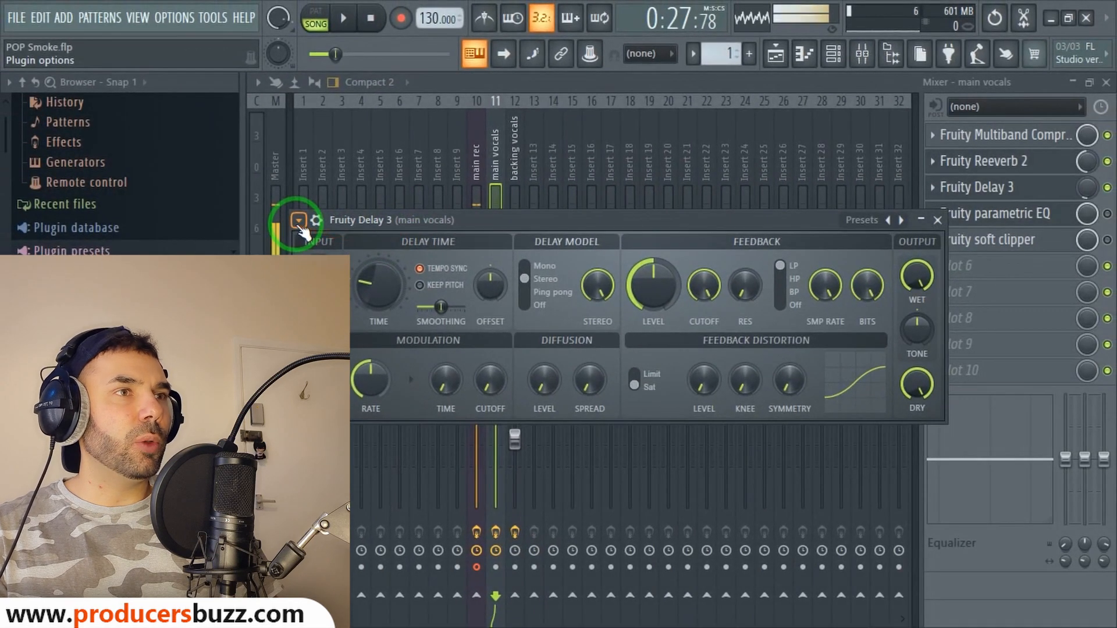
left_click(297, 220)
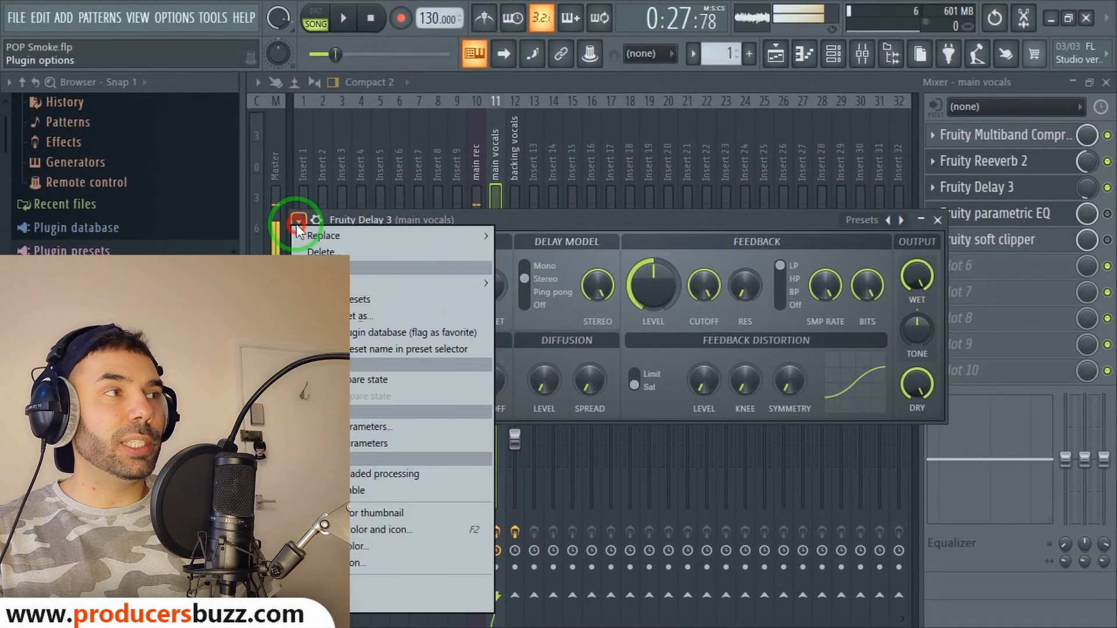
mouse_move(419, 282)
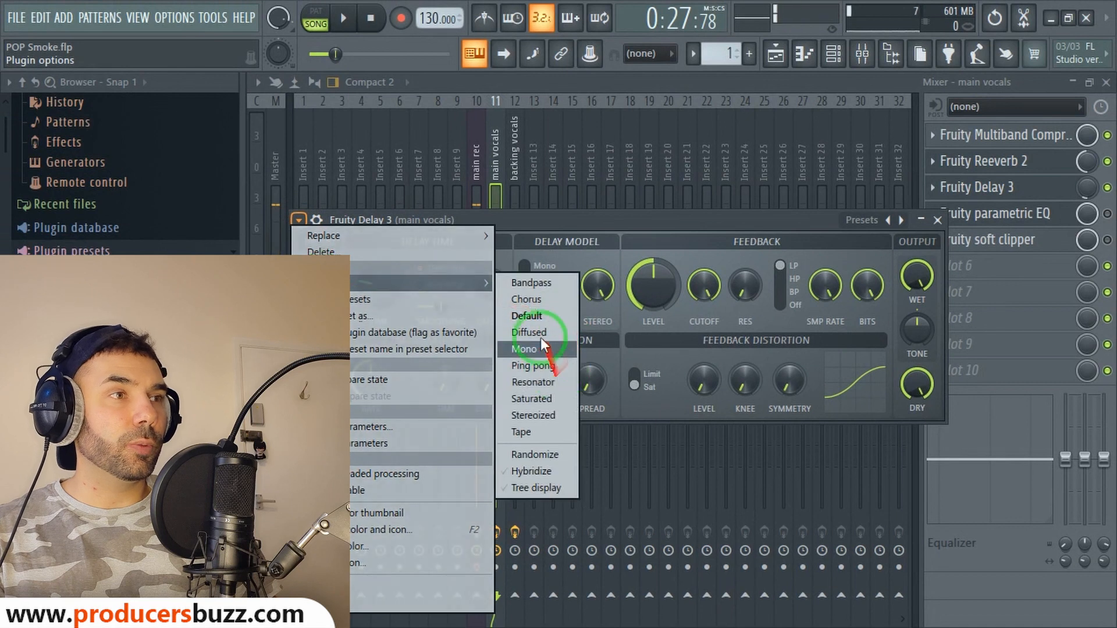
left_click(535, 315)
left_click_drag(491, 225, 458, 222)
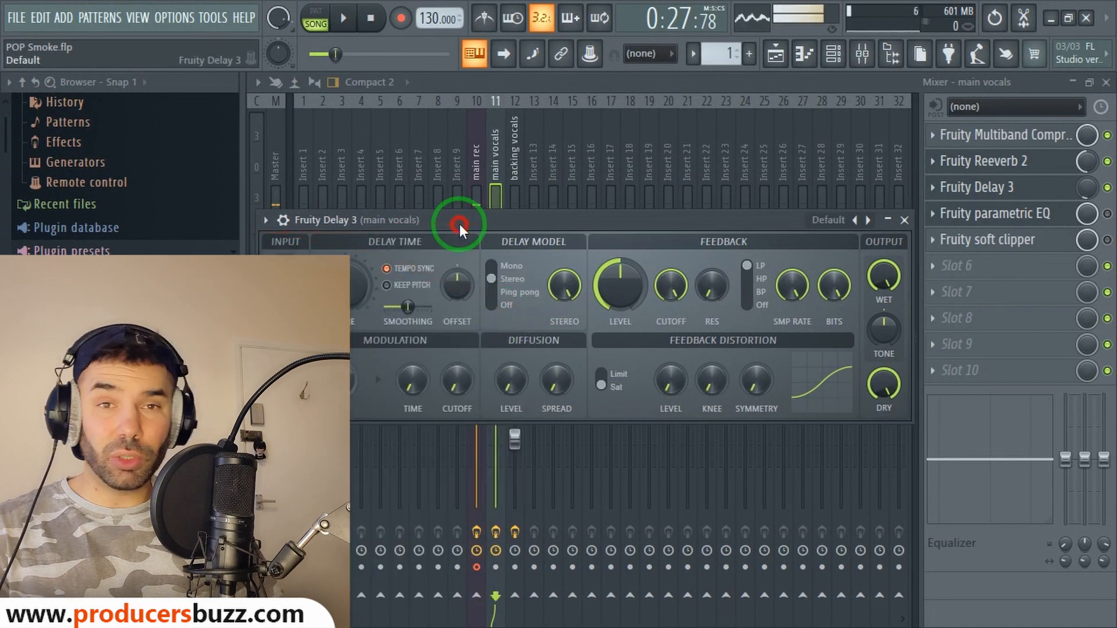
left_click(904, 220)
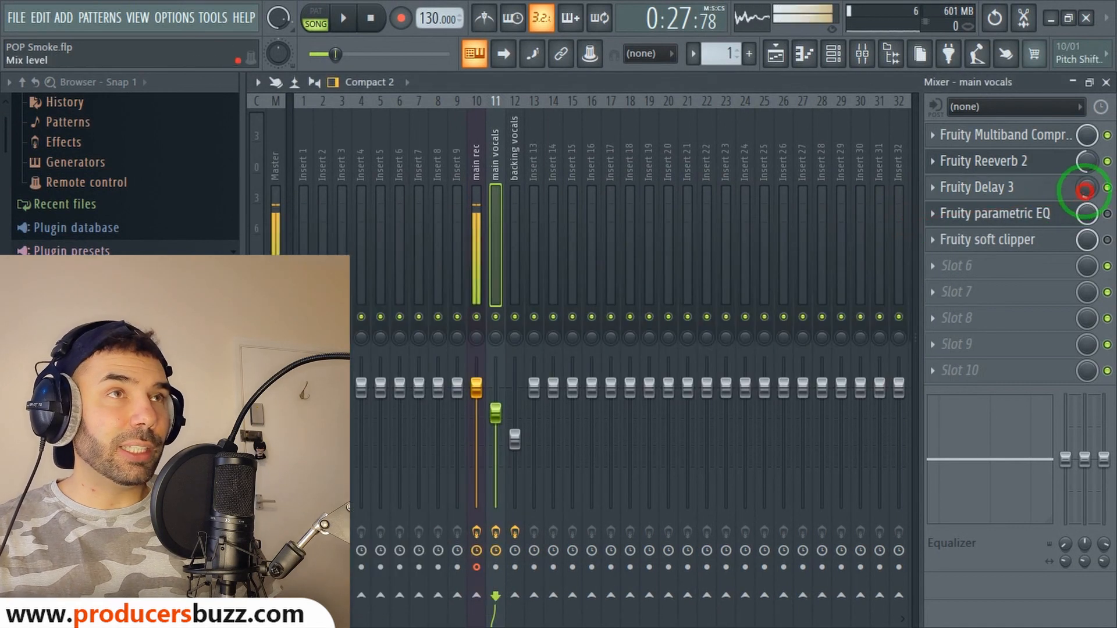
left_click_drag(1084, 190, 1085, 192)
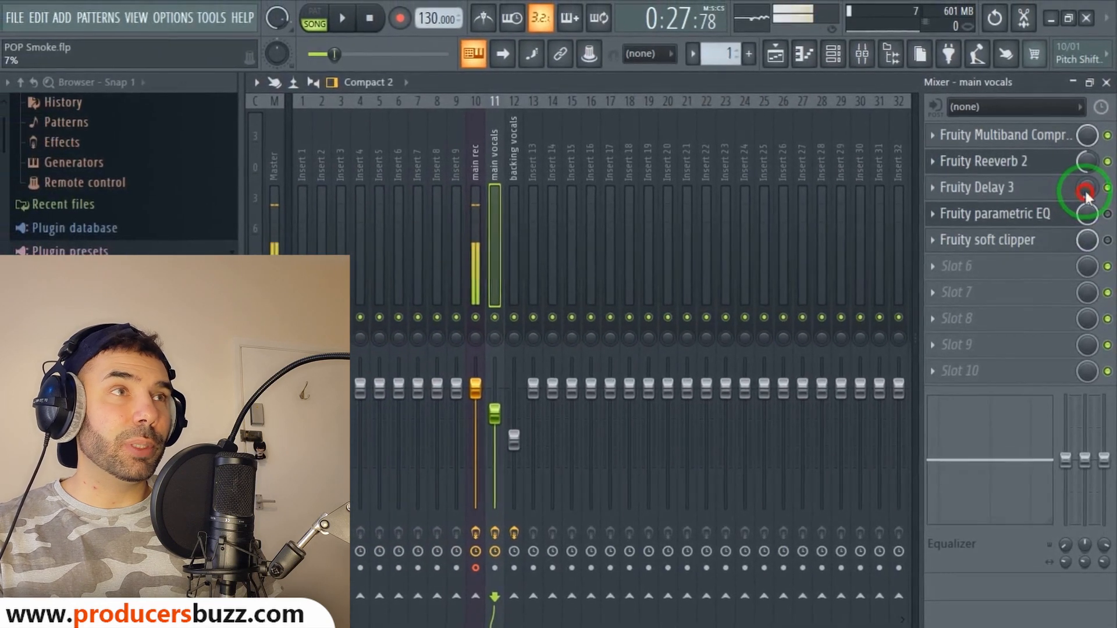
Try the Stereoized preset on Fruity Delay 3 and restore its Default preset
left_click(931, 187)
left_click(929, 257)
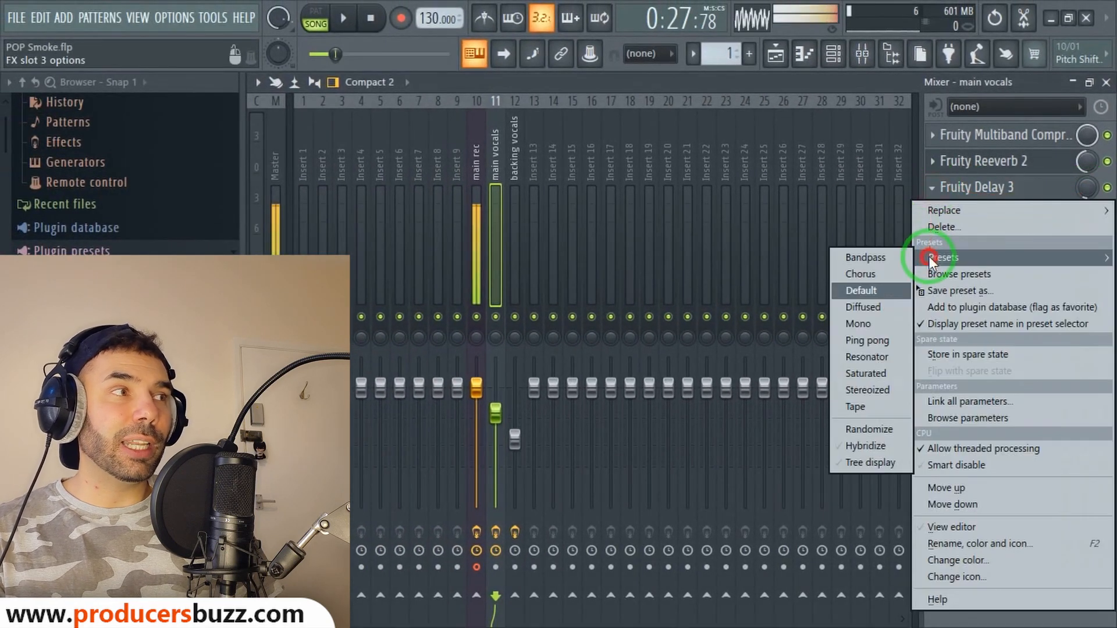
left_click(863, 390)
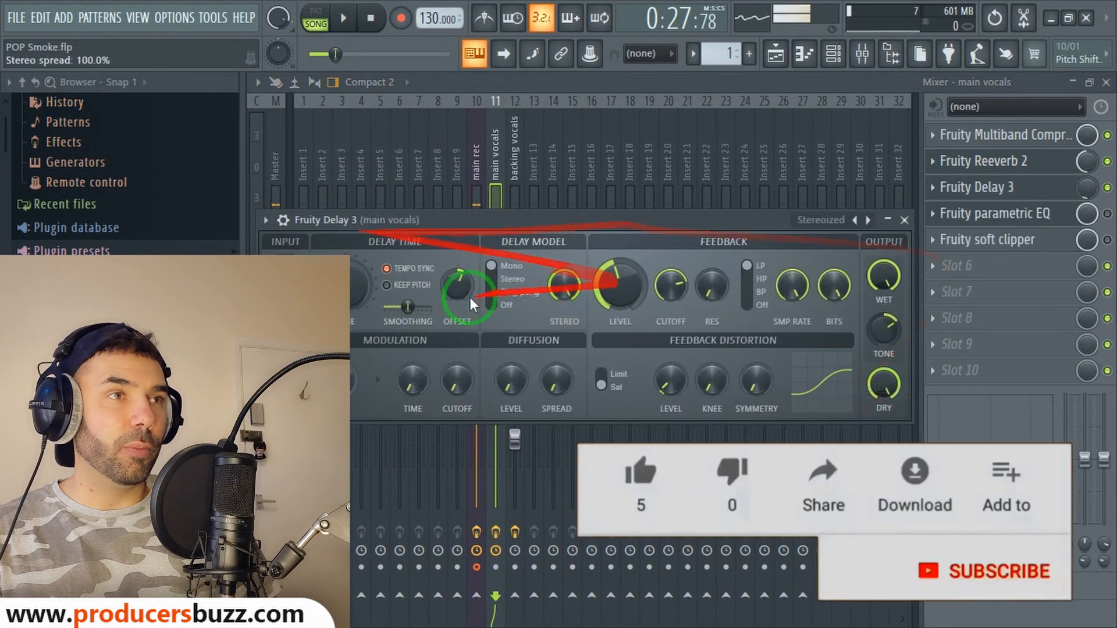
left_click(932, 188)
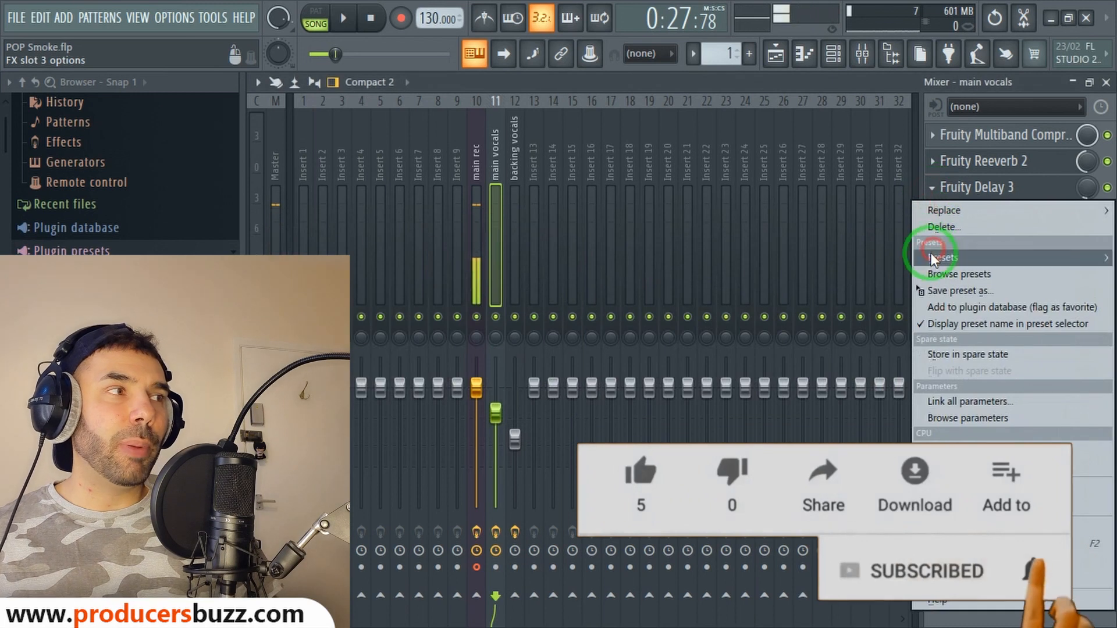
mouse_move(931, 256)
left_click(870, 290)
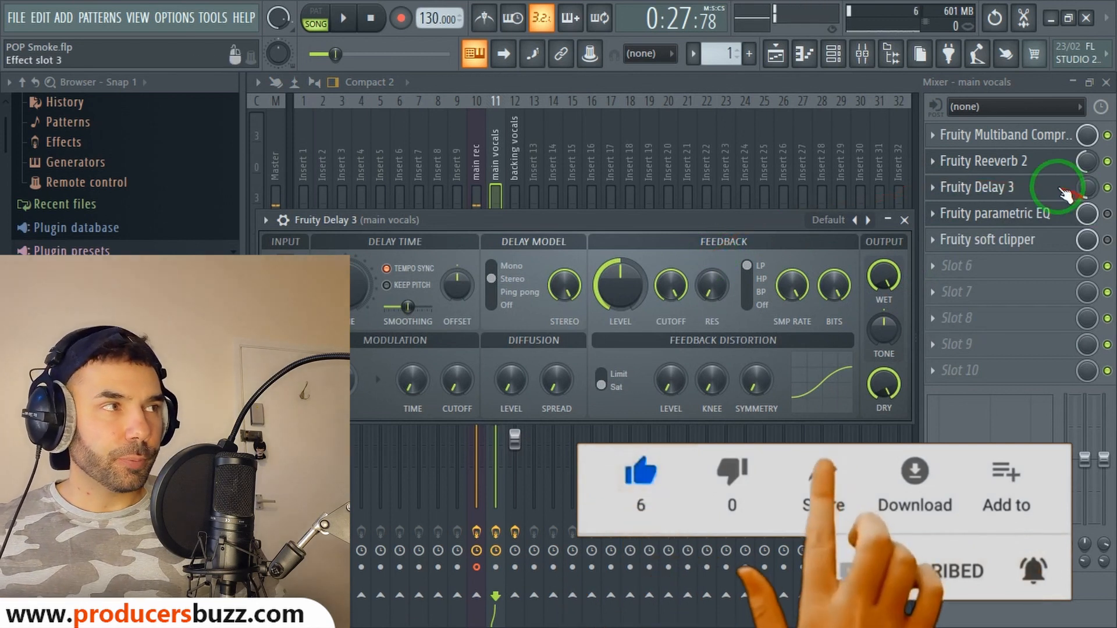
Check the mix level of Fruity Delay 3 and reopen its editor to view the settings
left_click(1087, 189)
left_click_drag(1087, 189, 1087, 189)
left_click(1023, 186)
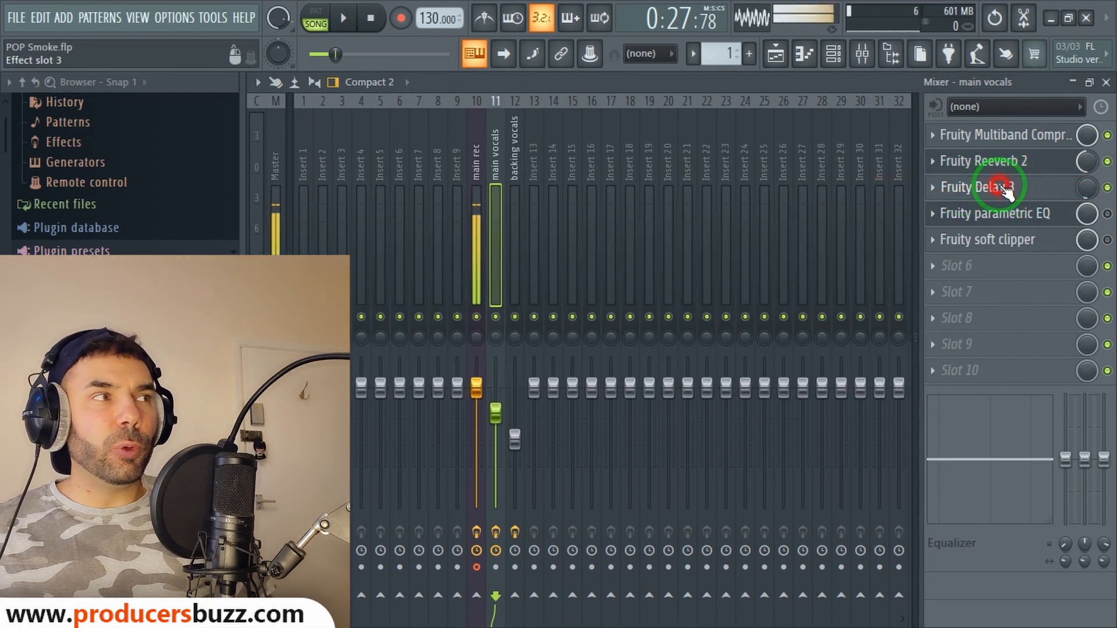
left_click(1005, 189)
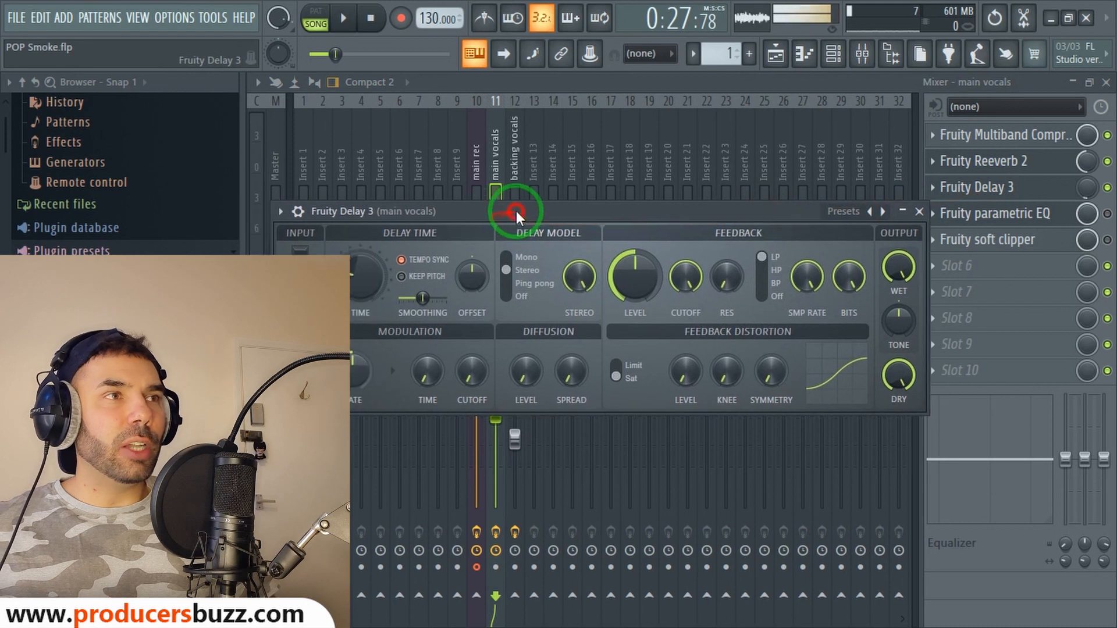
Reload the Default preset in Fruity Delay 3 on main vocals and check its low mix level
left_click(281, 211)
mouse_move(407, 279)
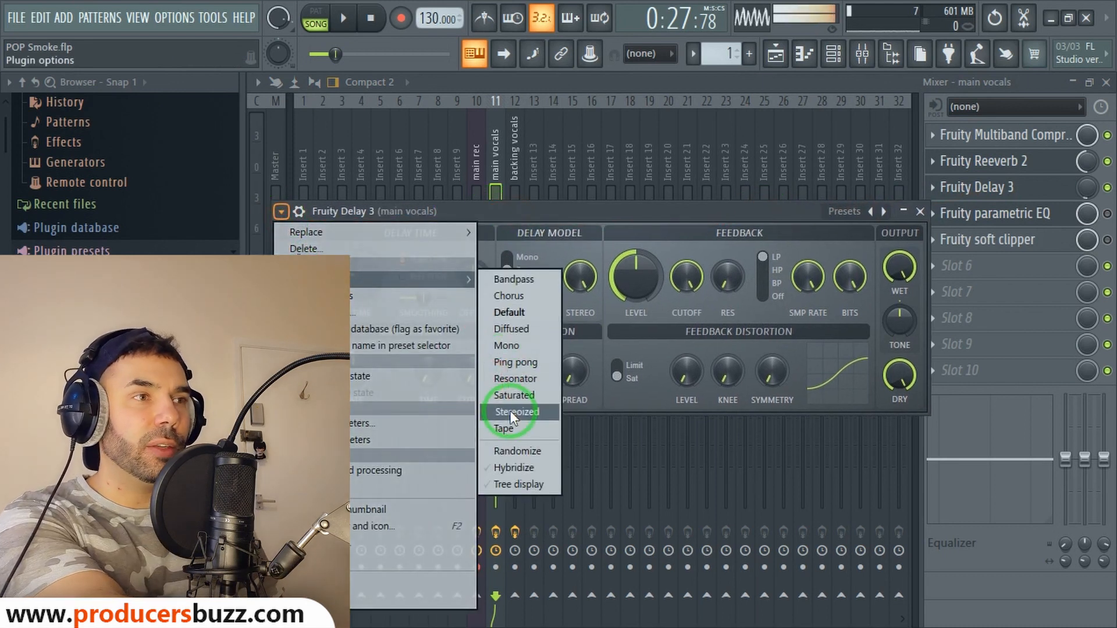
left_click(512, 315)
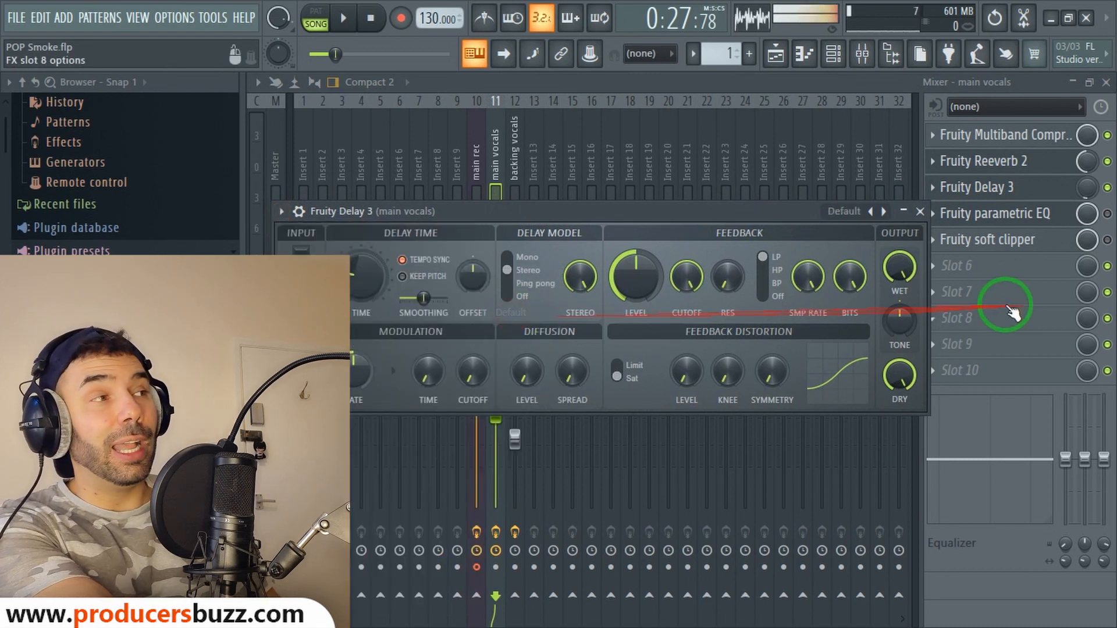
mouse_move(1087, 189)
left_mouse_down()
mouse_move(29, 194)
mouse_move(1087, 194)
left_mouse_up()
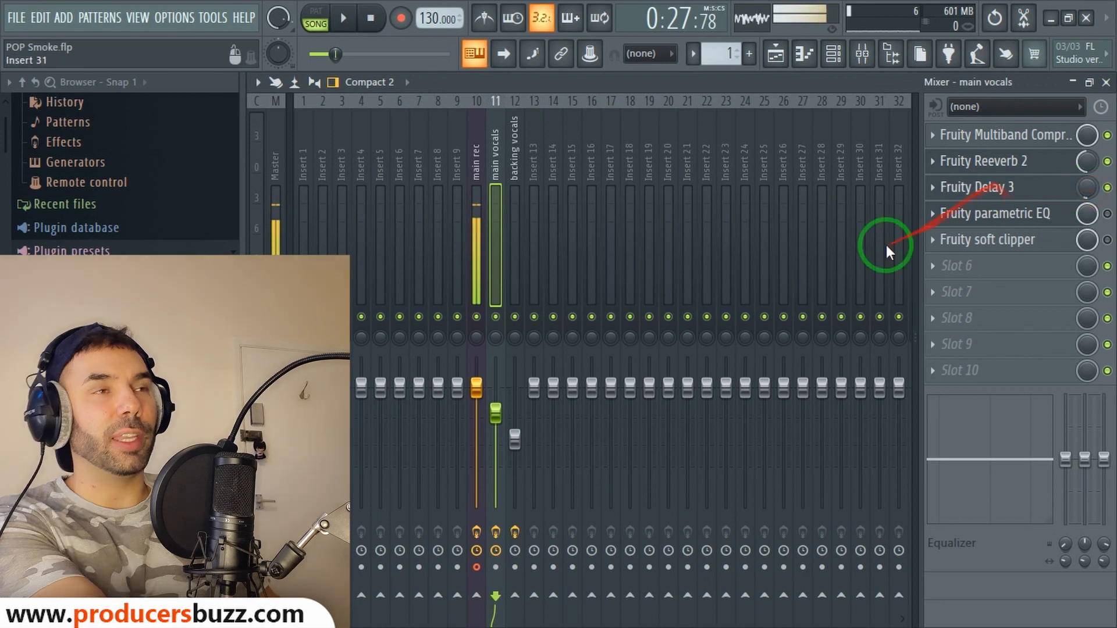
Return to the playlist and solo the main vocal recording on Track 2
left_click(1105, 82)
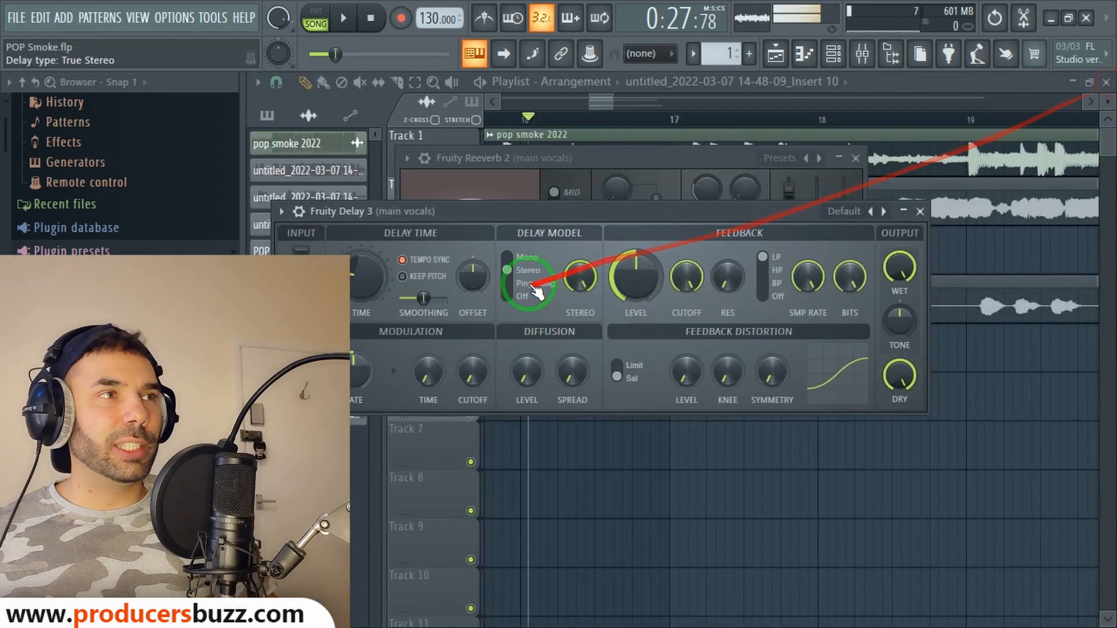
left_click(598, 105)
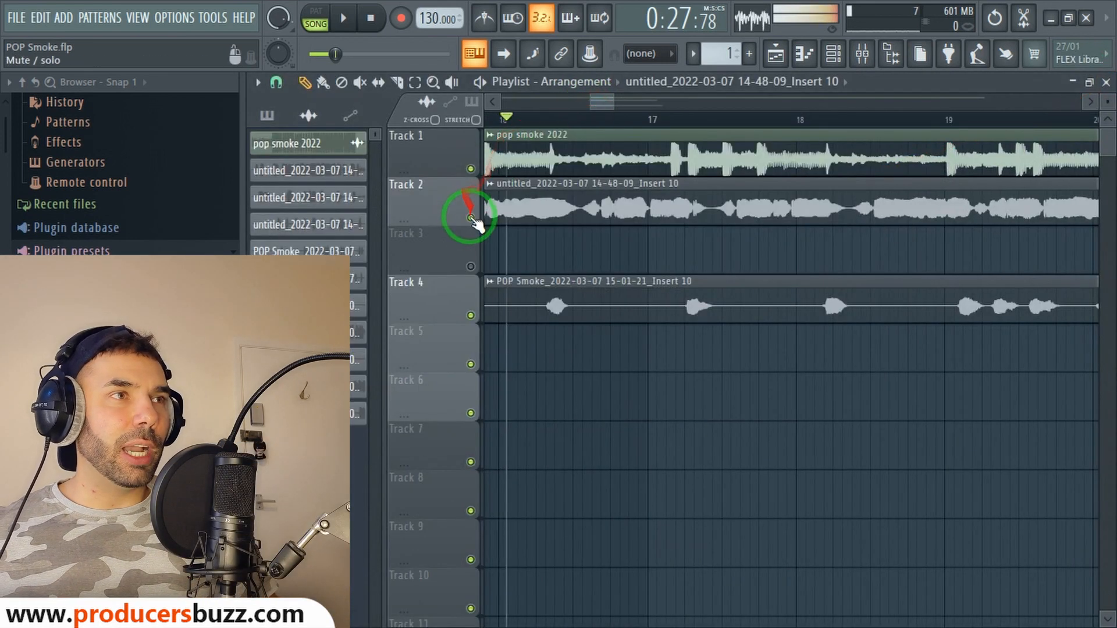
right_click(471, 218)
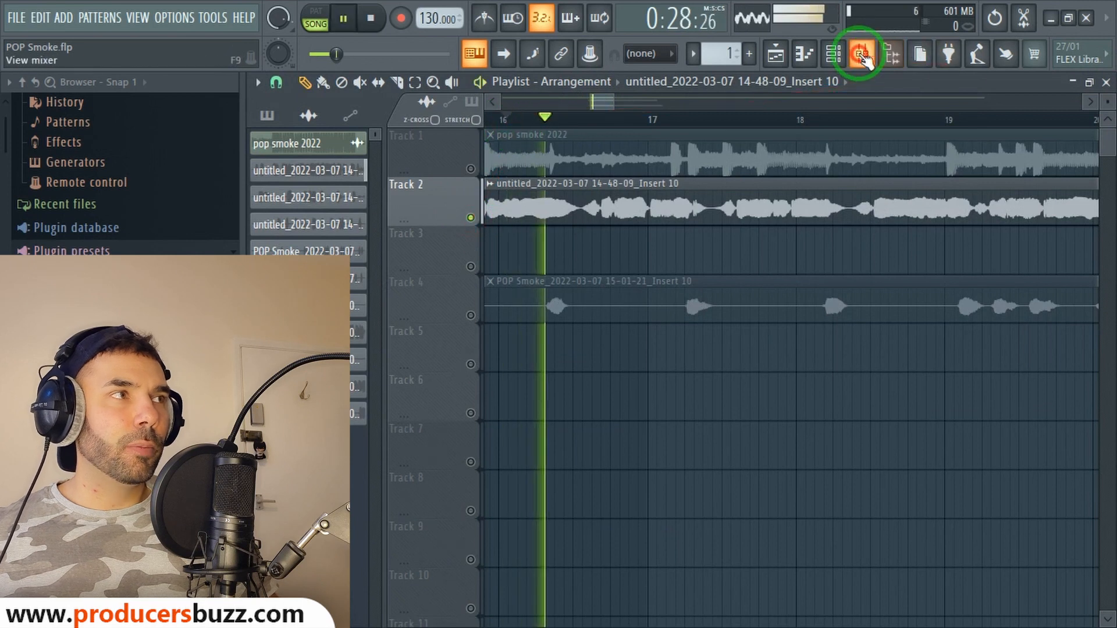
Play the soloed vocal to compare it with Fruity Delay 3 bypassed, then re-enable the delay on main vocals
left_click(862, 54)
key("space")
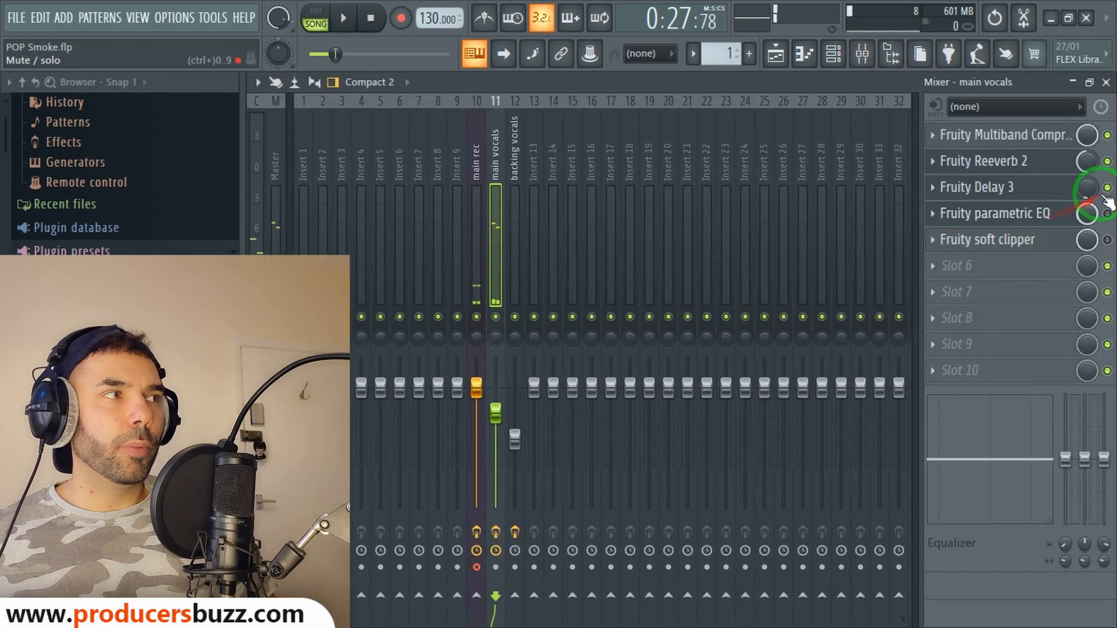
key("space")
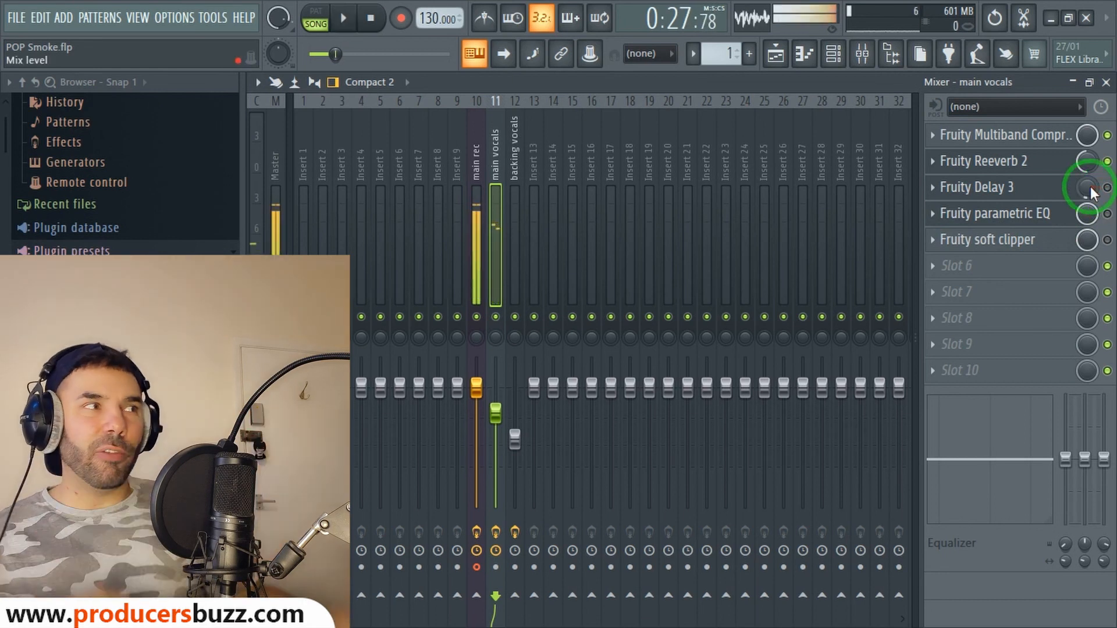
left_click(1107, 188)
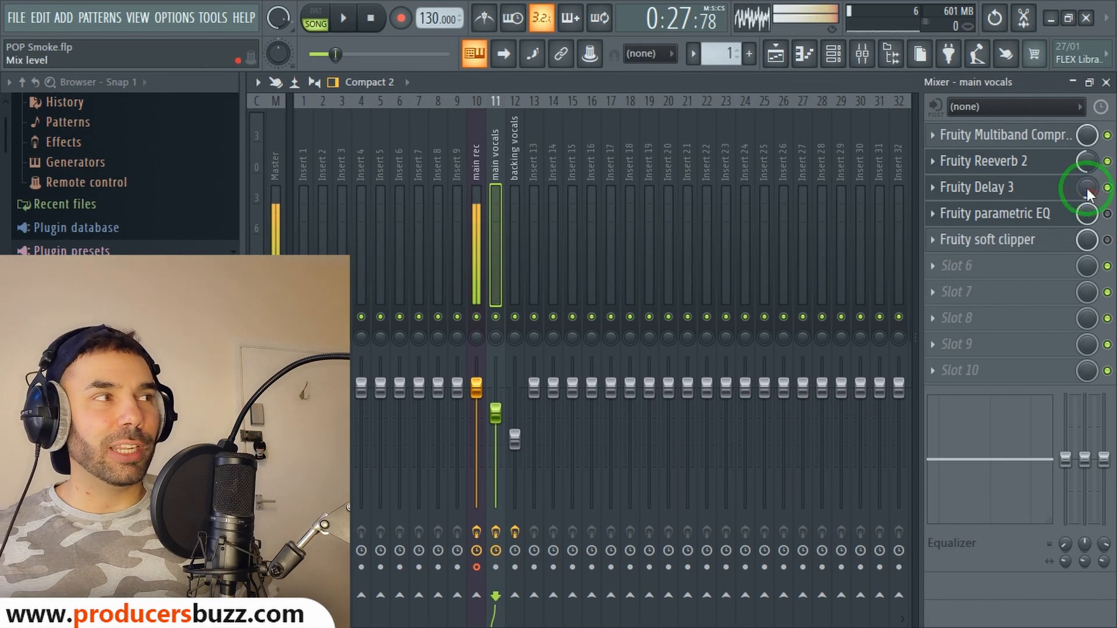
Try a much higher mix level on Fruity Delay 3 during playback and lower it back
left_click_drag(1085, 190, 1081, 82)
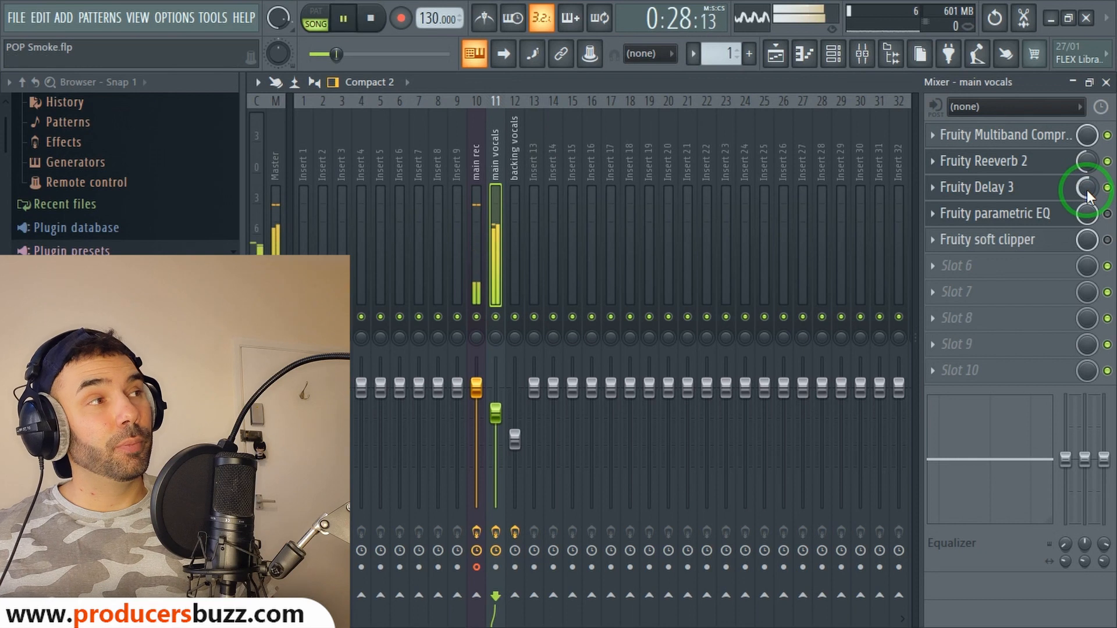
left_click_drag(1086, 191, 1075, 298)
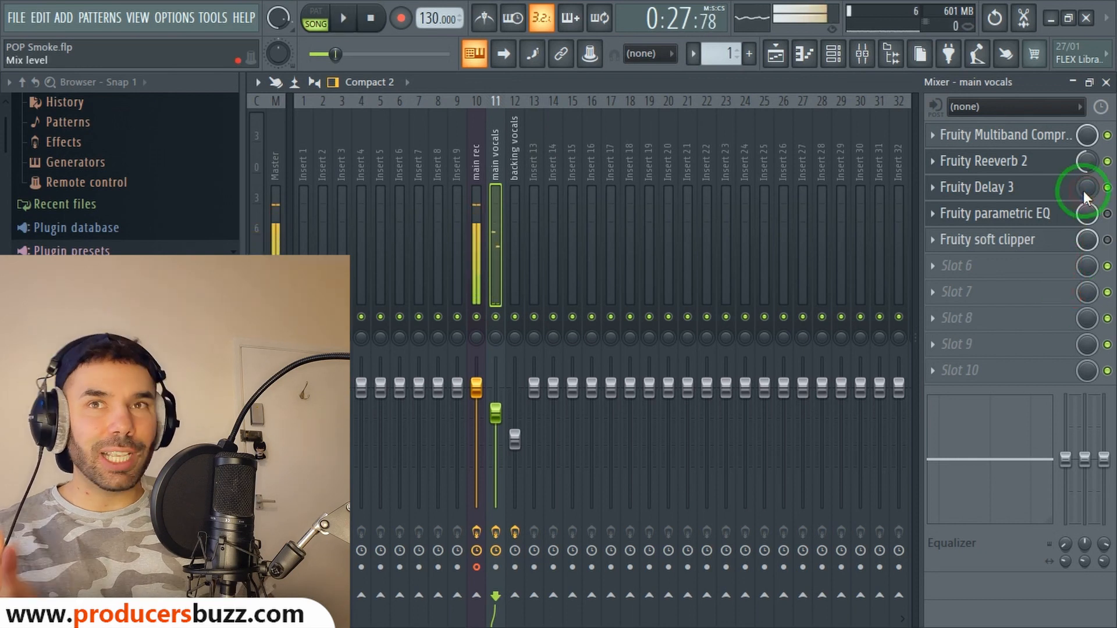
Enable Fruity parametric EQ on main vocals, review its band levels, and play the vocal through it
left_click_drag(1019, 214, 721, 144)
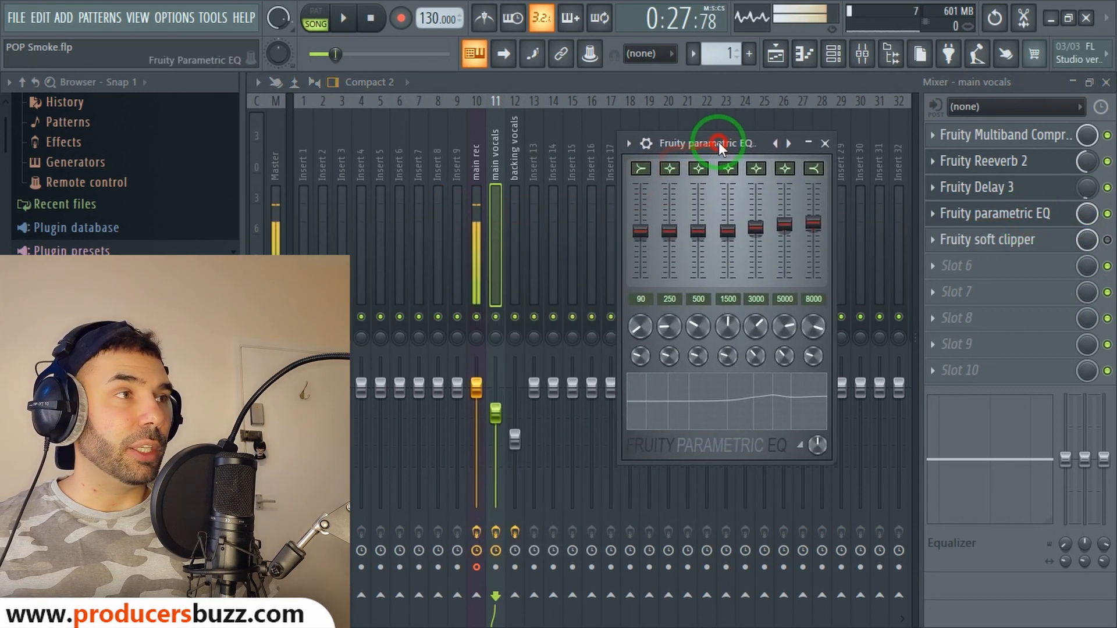
left_click_drag(727, 244, 762, 235)
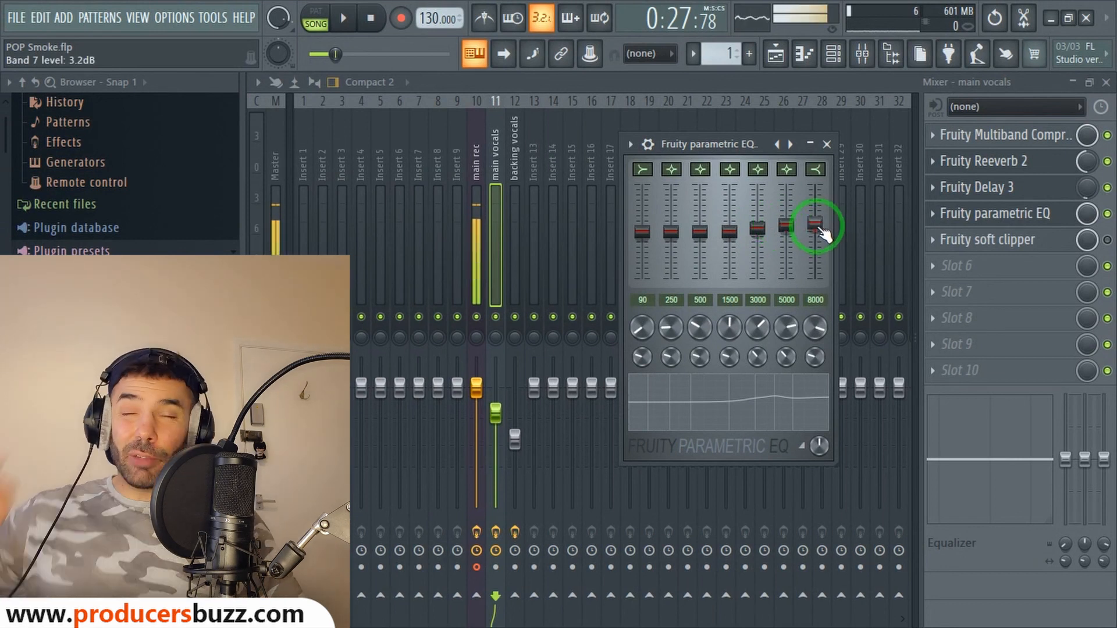
left_click(826, 145)
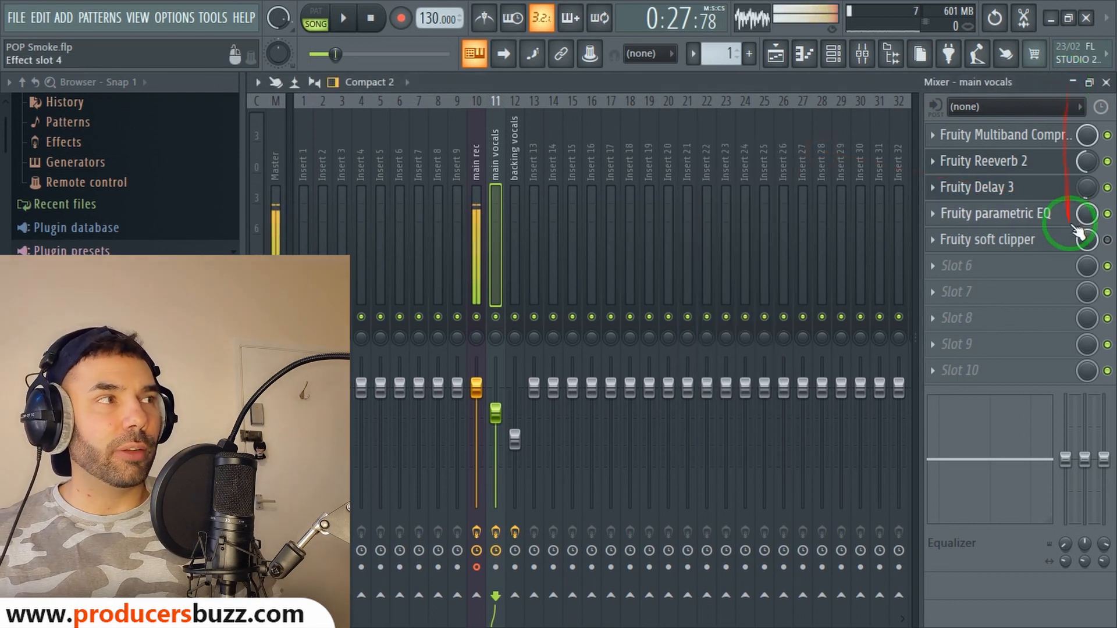
key("space")
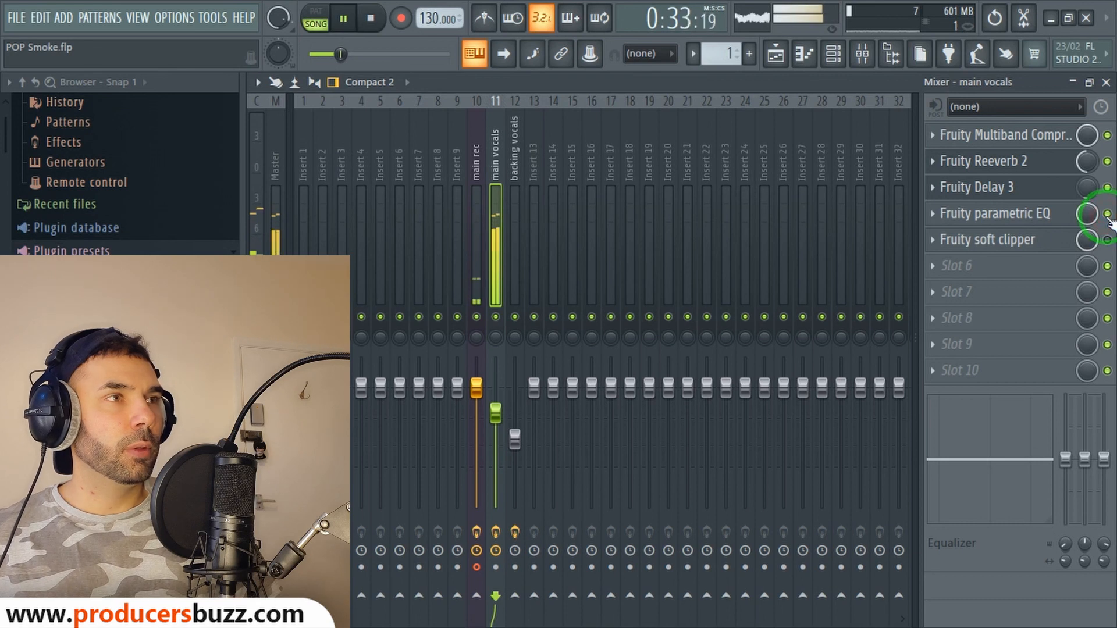
key("space")
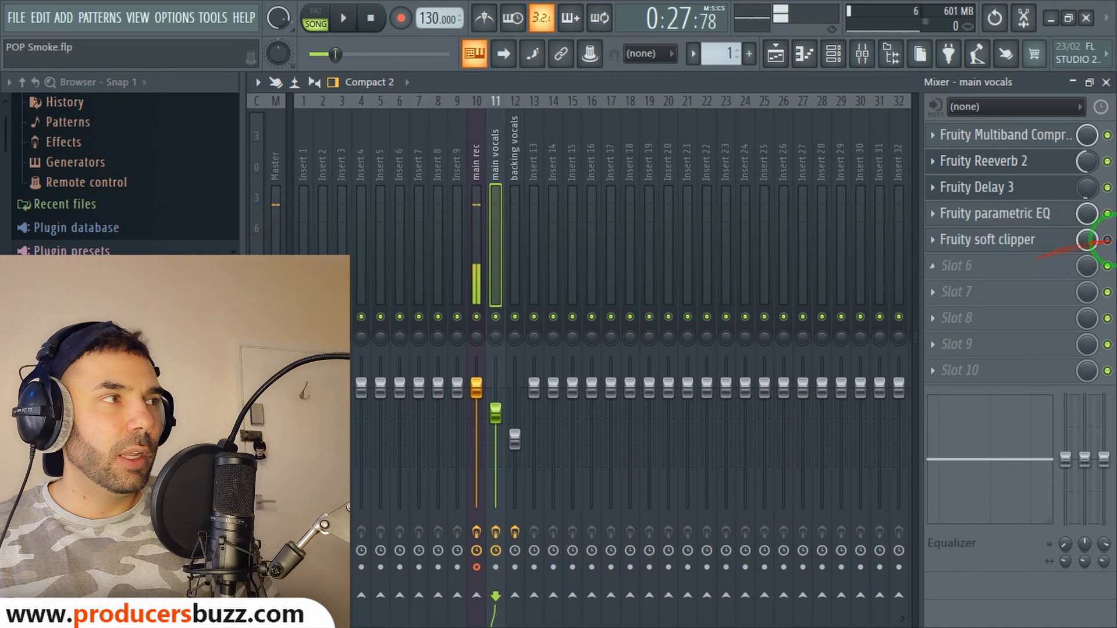
Enable Fruity soft clipper on main vocals and check its settings window
left_click(1010, 244)
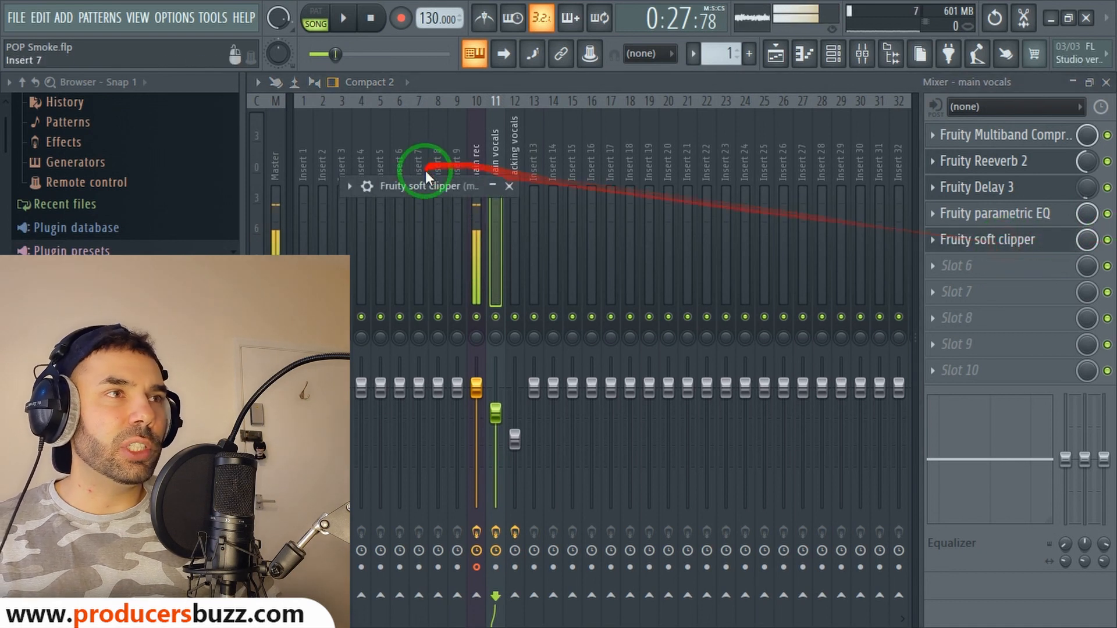
left_click(432, 184)
left_click(572, 186)
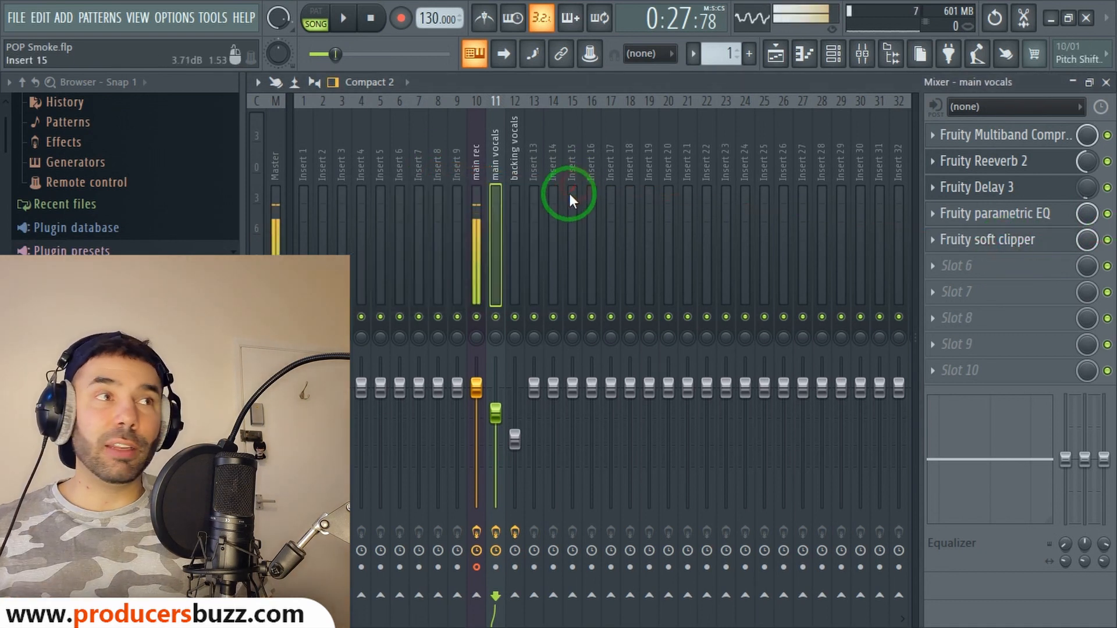
Activate Track 1 alongside Track 2 in the playlist and set the playback position just before bar 16
left_click(1106, 82)
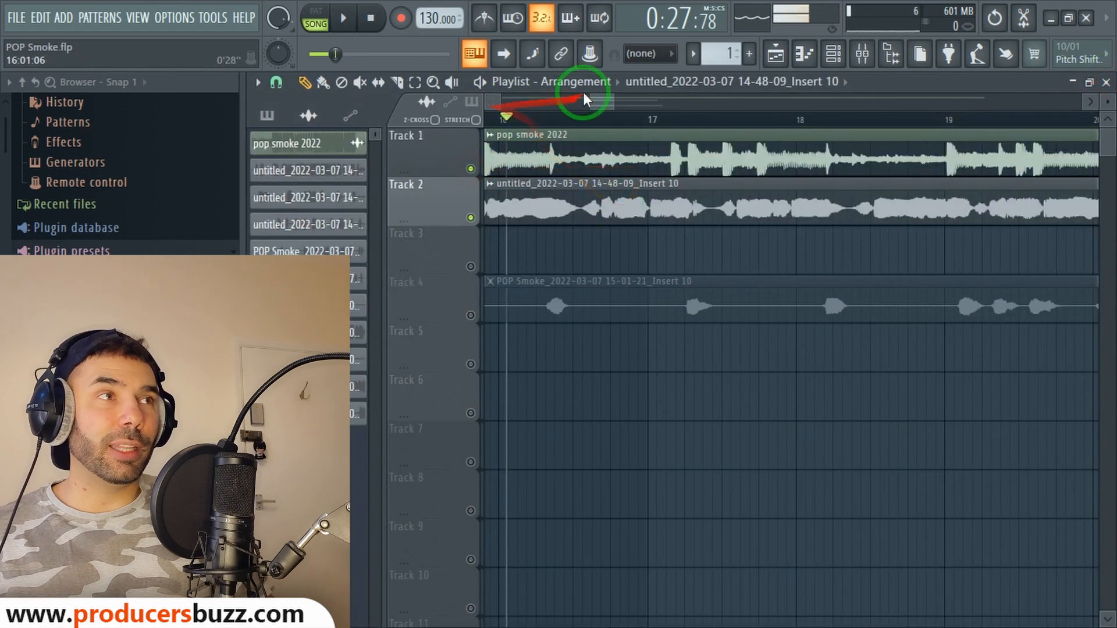
mouse_move(612, 101)
left_mouse_down()
mouse_move(646, 103)
mouse_move(612, 105)
left_mouse_up()
left_click(623, 119)
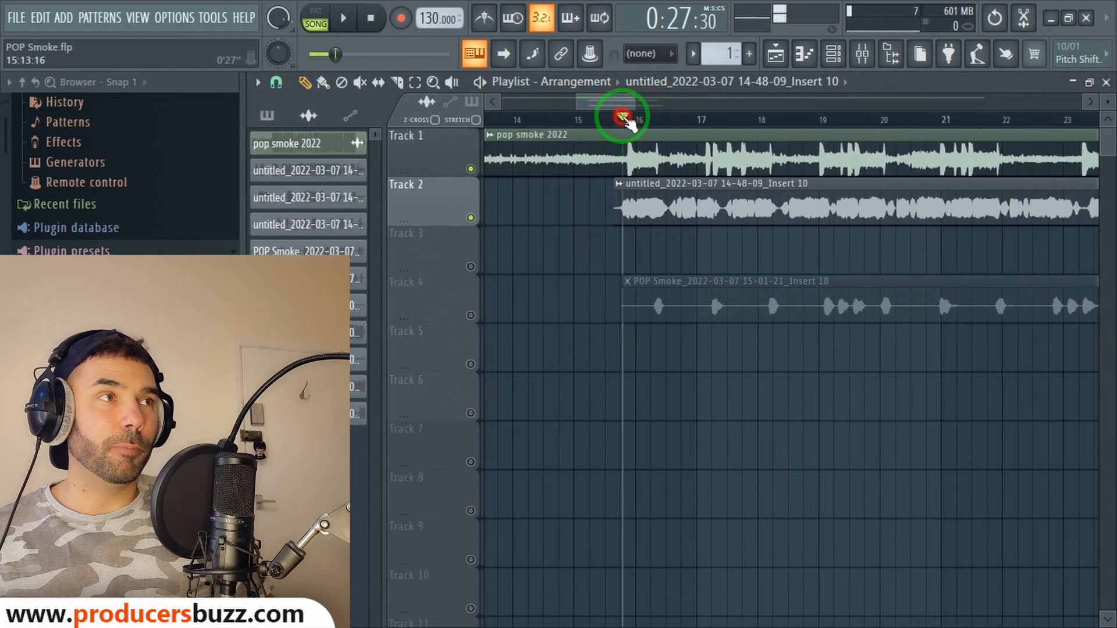
Play the beat with the main vocals to compare the effects bypassed and switched back on
key("space")
left_click(872, 58)
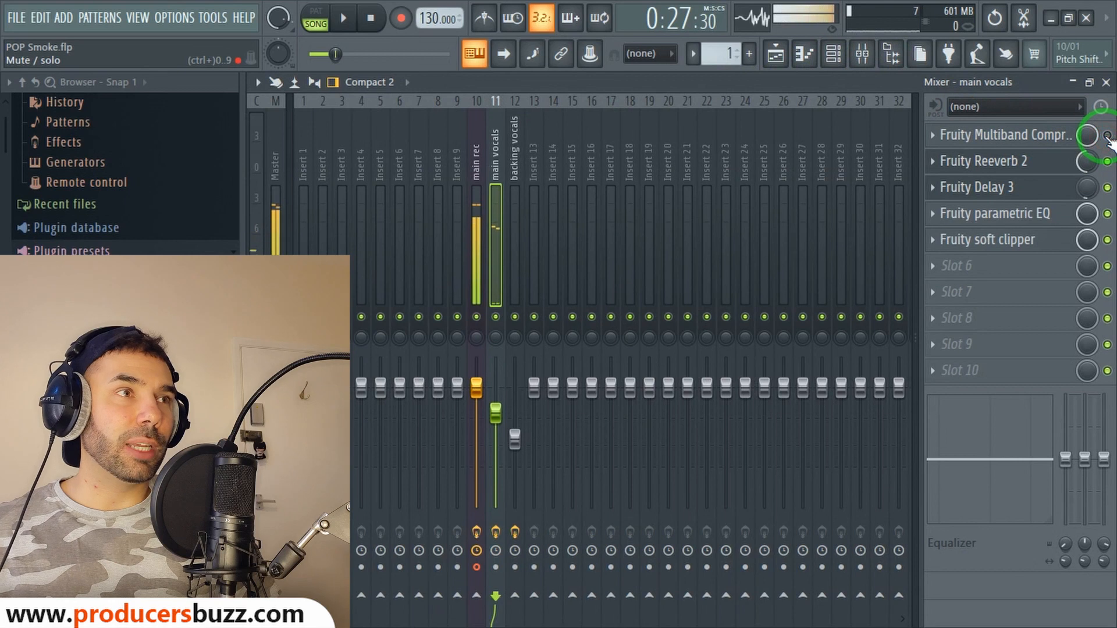
key("space")
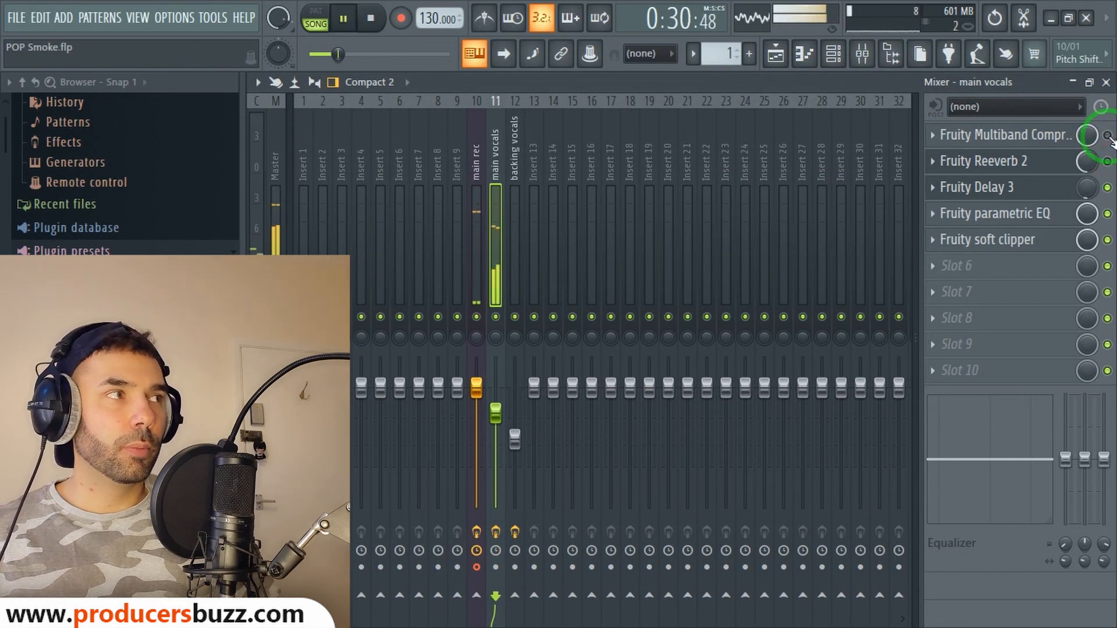
left_click(1107, 136)
left_click(1107, 161)
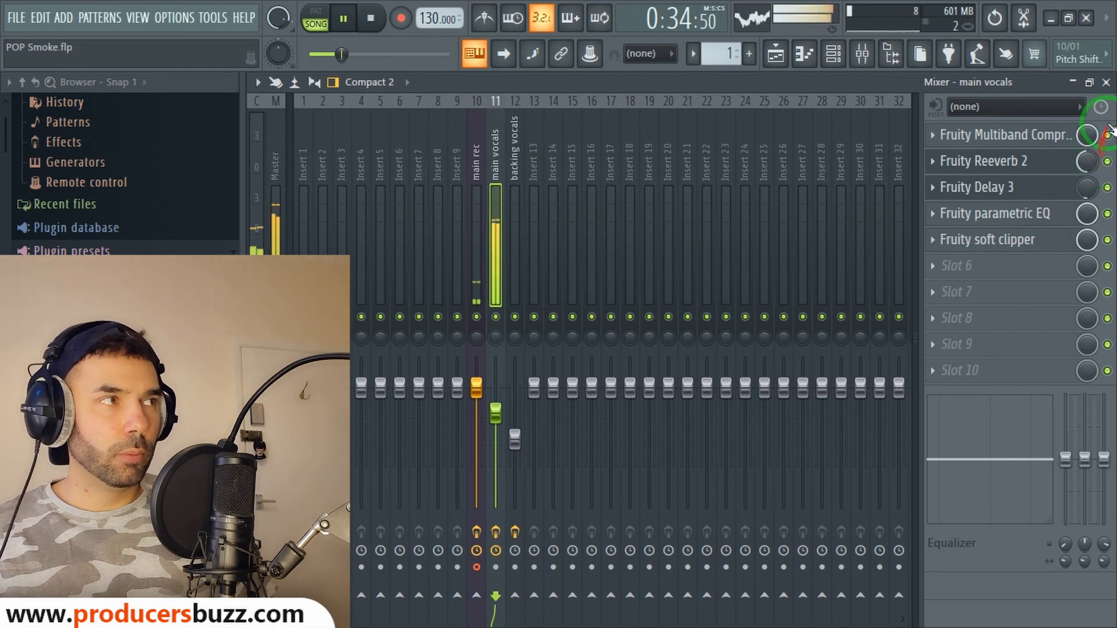
left_click(1072, 82)
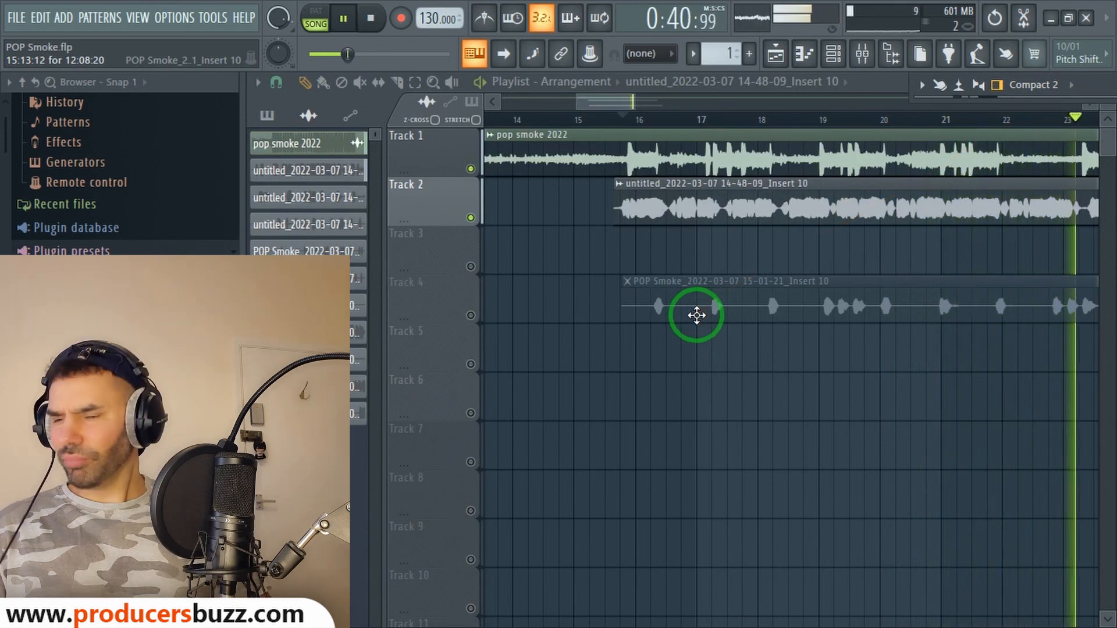
key("space")
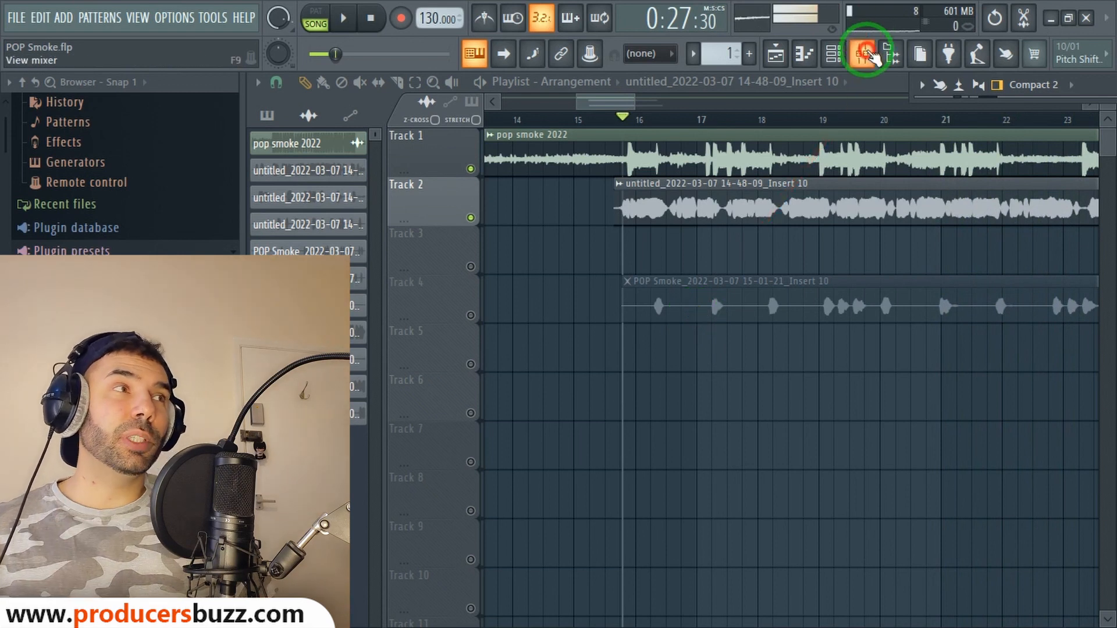
Unmute the backing vocals on Track 4, mute Track 2, and listen to them with the beat
left_click(470, 315)
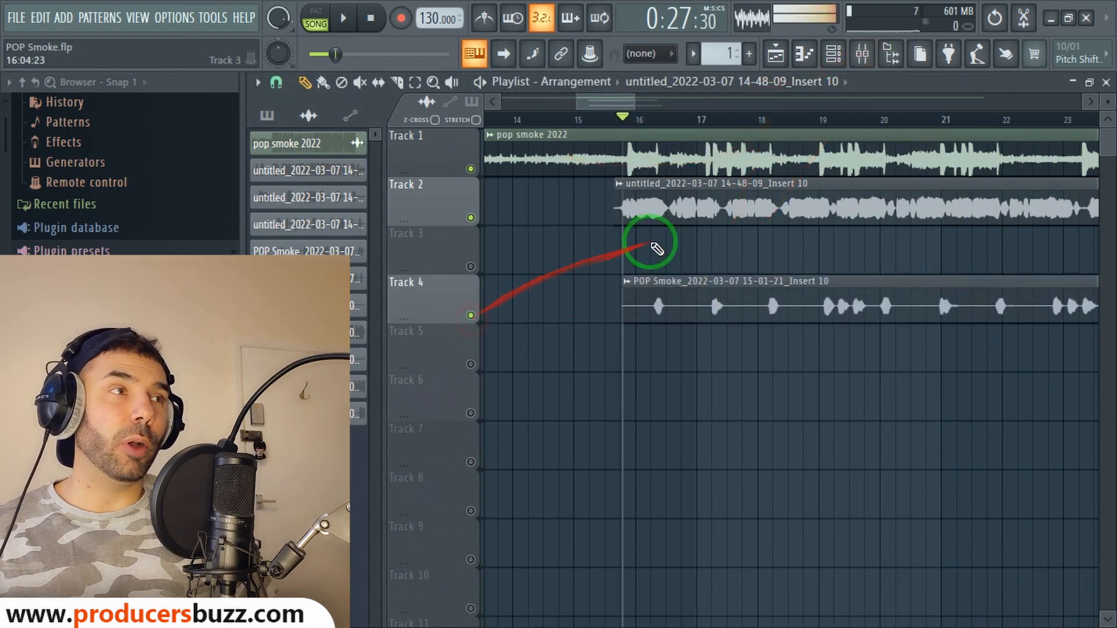
key("space")
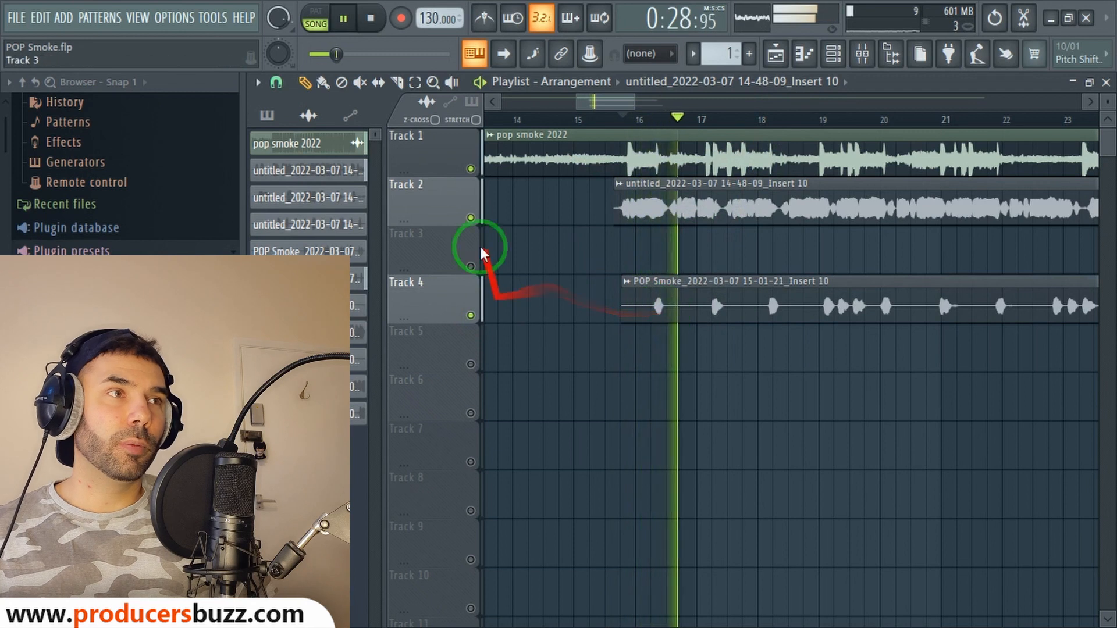
left_click(470, 217)
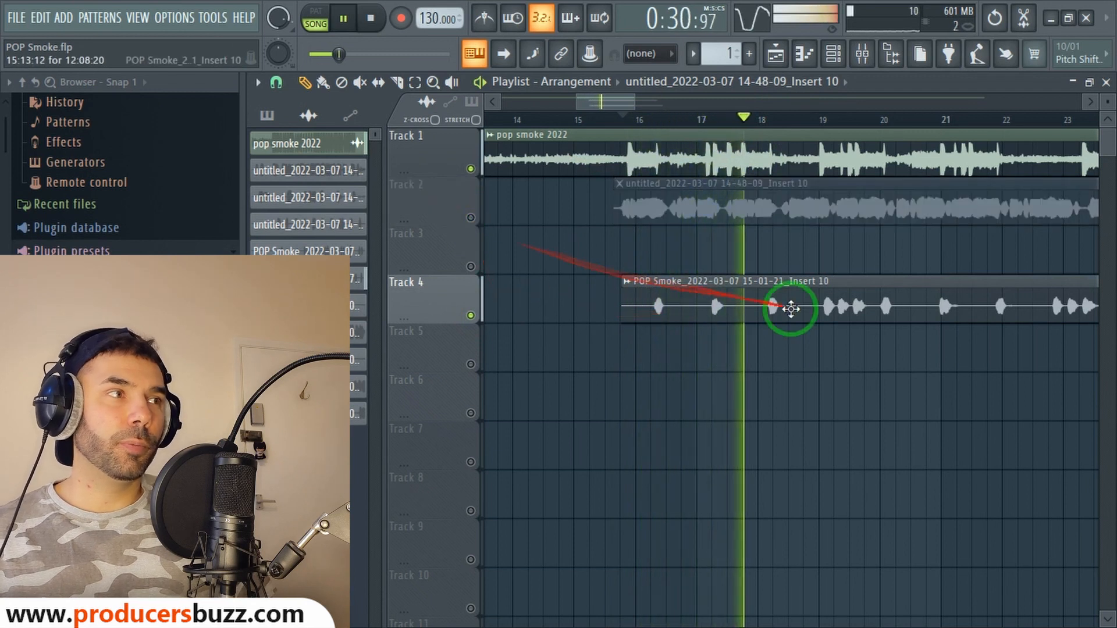
key("space")
Set the backing vocals mixer track's audio input to In 1 and mute the main rec track
left_click(862, 53)
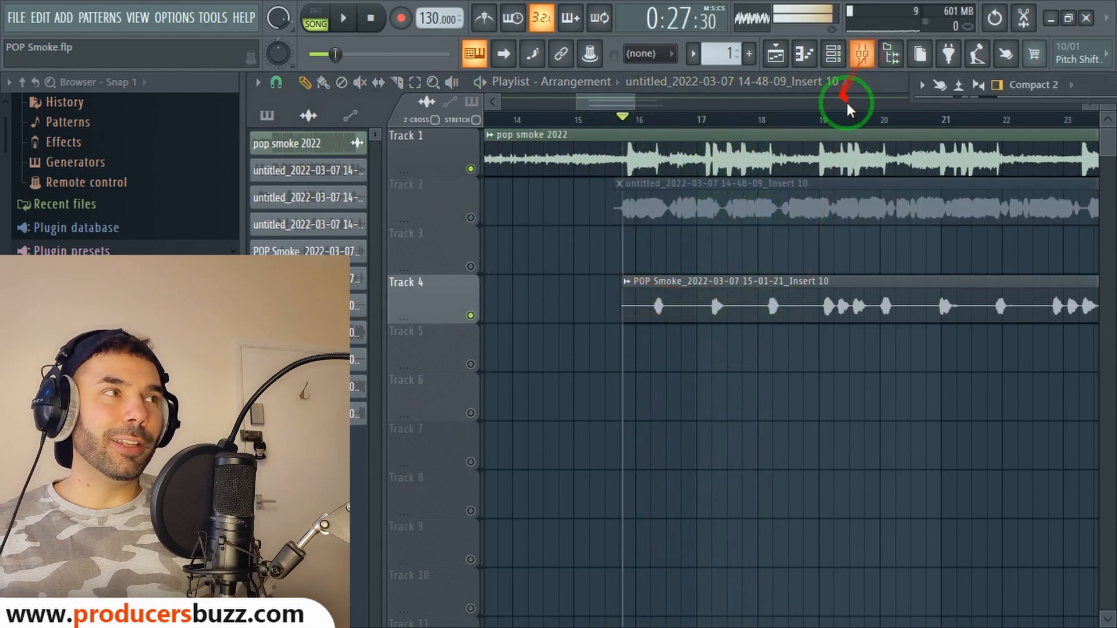
left_click(1087, 82)
left_click(515, 164)
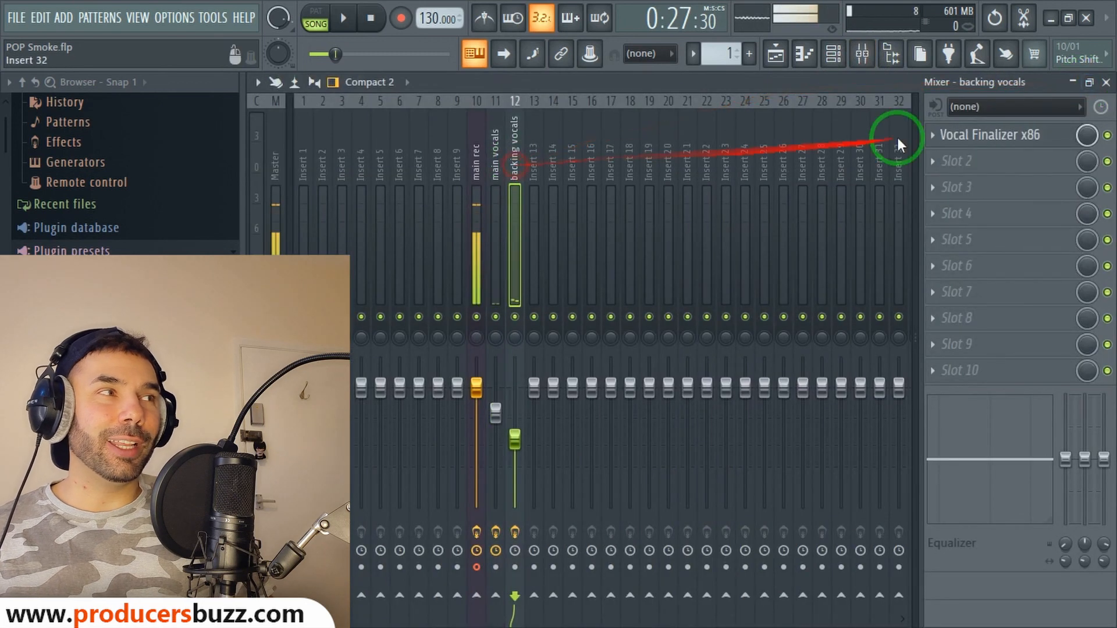
left_click(1000, 107)
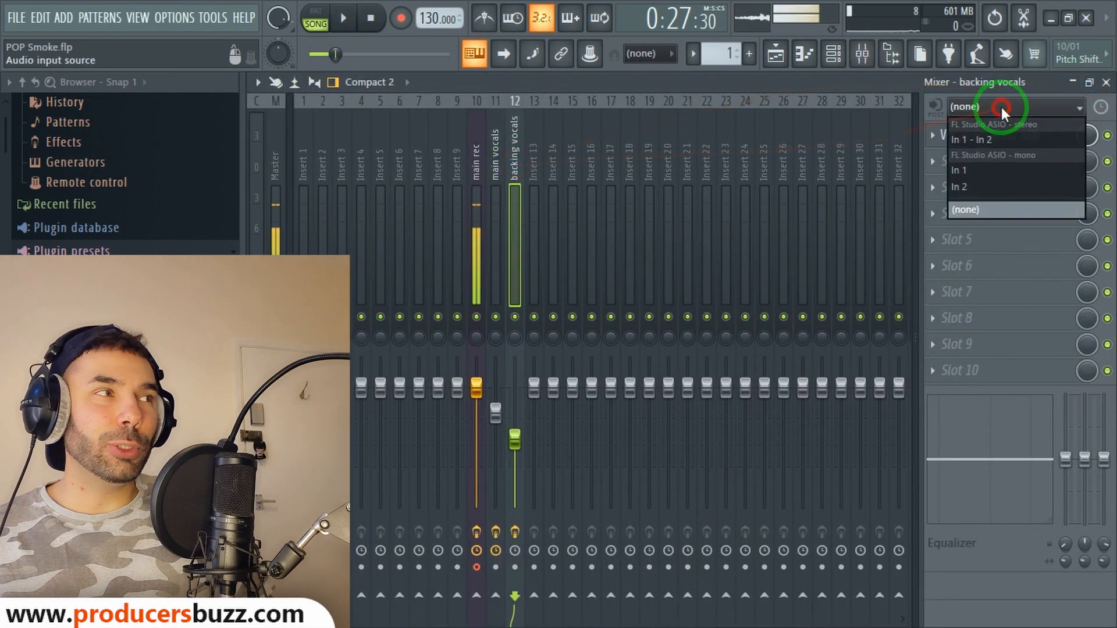
left_click(966, 170)
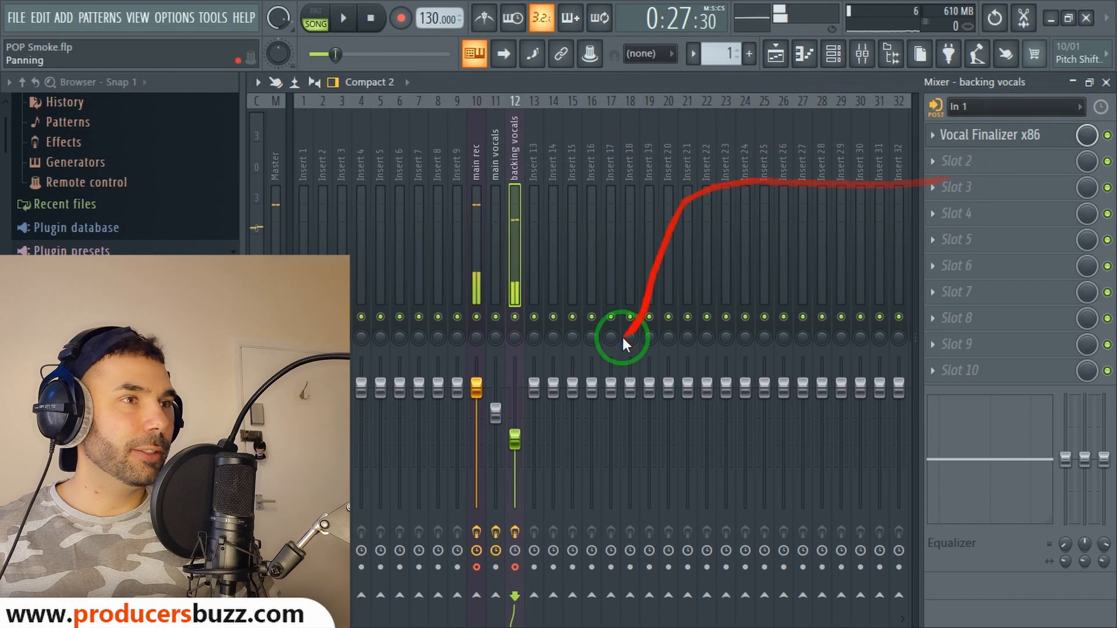
left_click(477, 317)
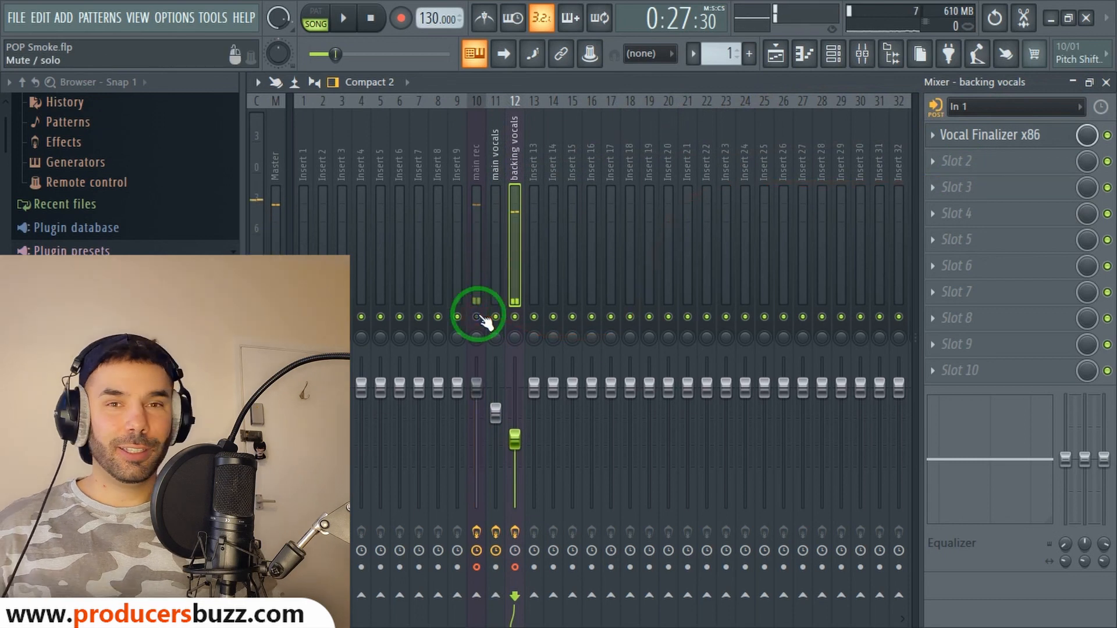
Open Vocal Finalizer on the backing vocals and set its high-pass filter to 358 Hz and low-pass filter to 2673 Hz
left_click(1003, 137)
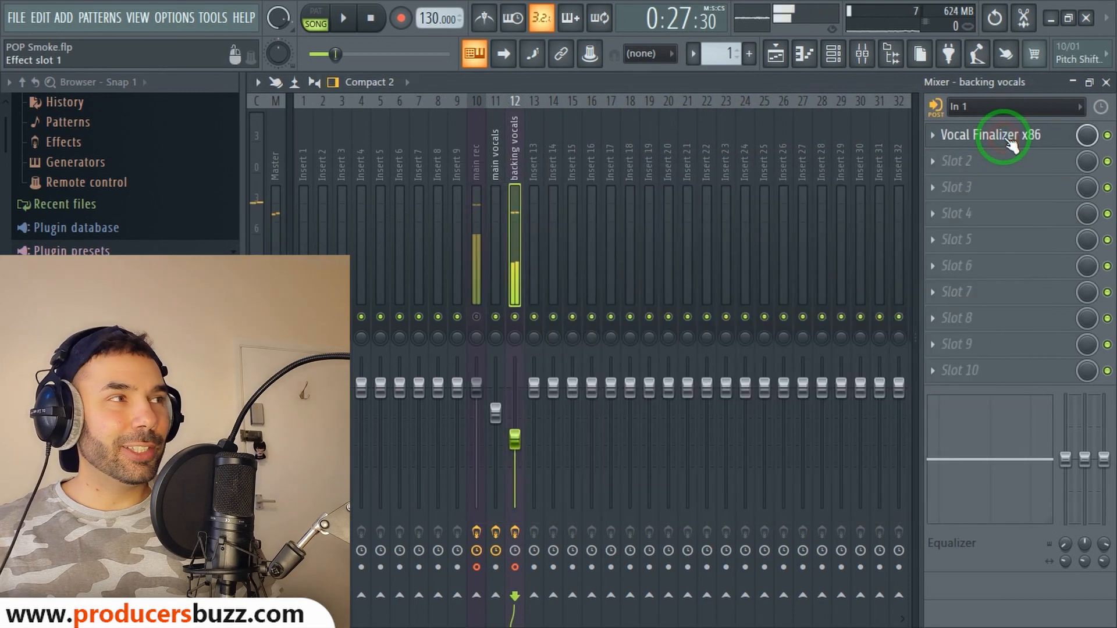
left_click_drag(786, 178, 670, 171)
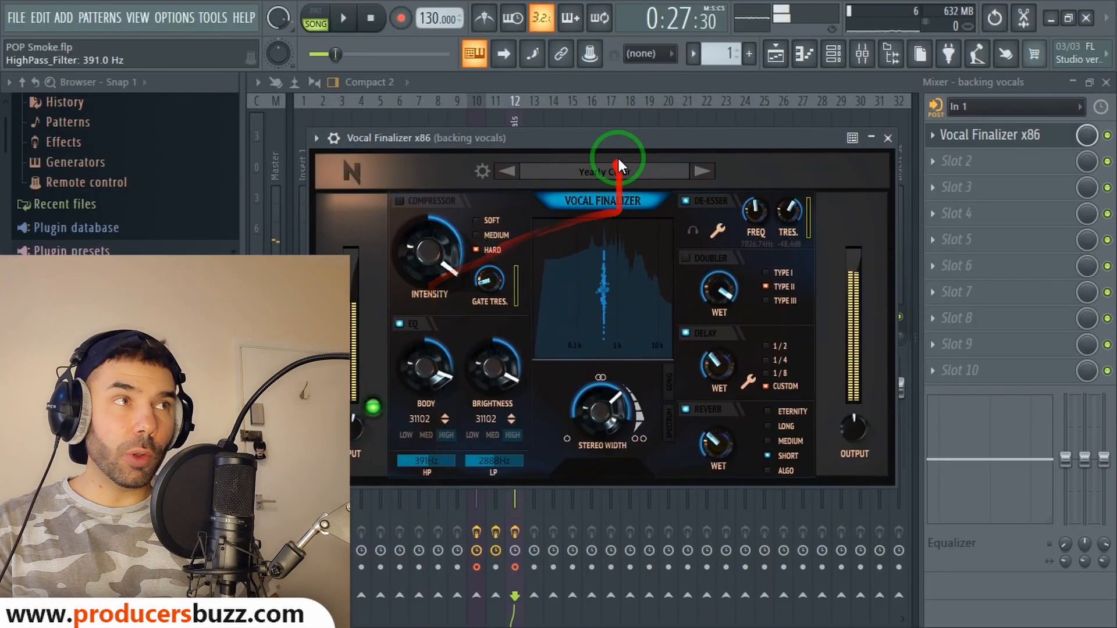
left_click_drag(599, 129, 607, 131)
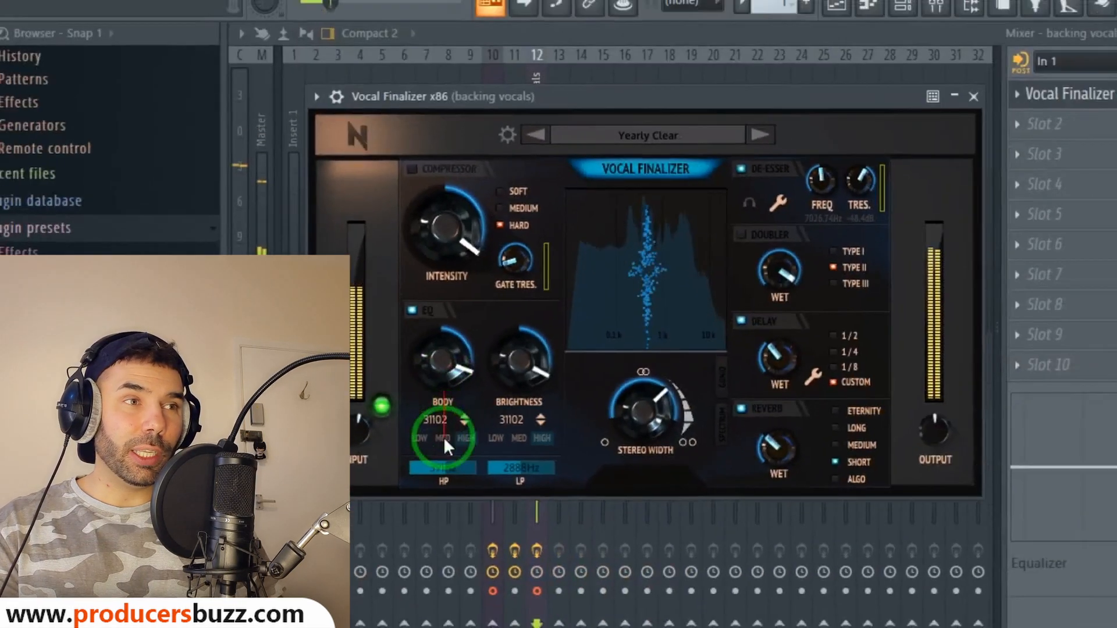
mouse_move(434, 459)
left_mouse_down()
mouse_move(462, 460)
mouse_move(434, 463)
left_mouse_up()
left_click_drag(525, 458, 574, 439)
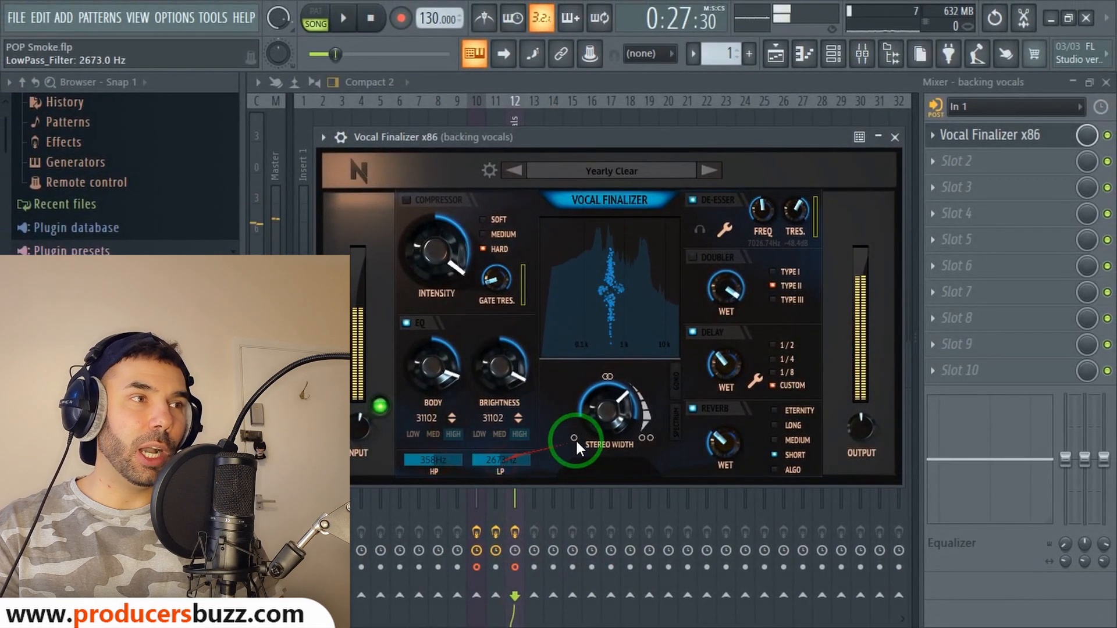
Set the stereo width in Vocal Finalizer to about 139.2
left_click_drag(615, 399, 617, 405)
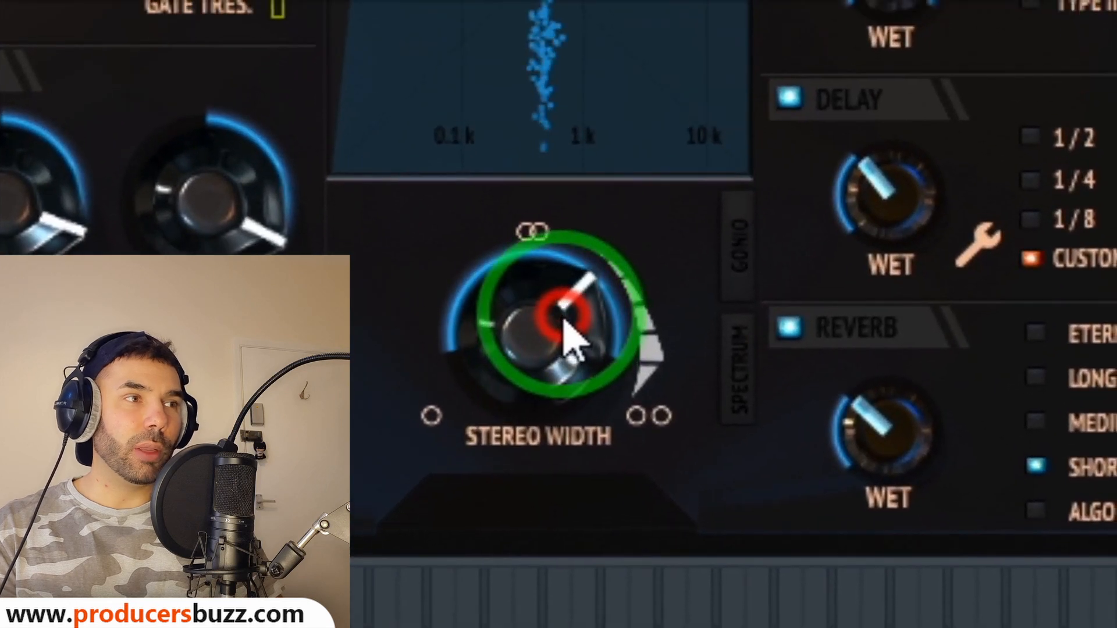
left_click_drag(563, 315, 563, 311)
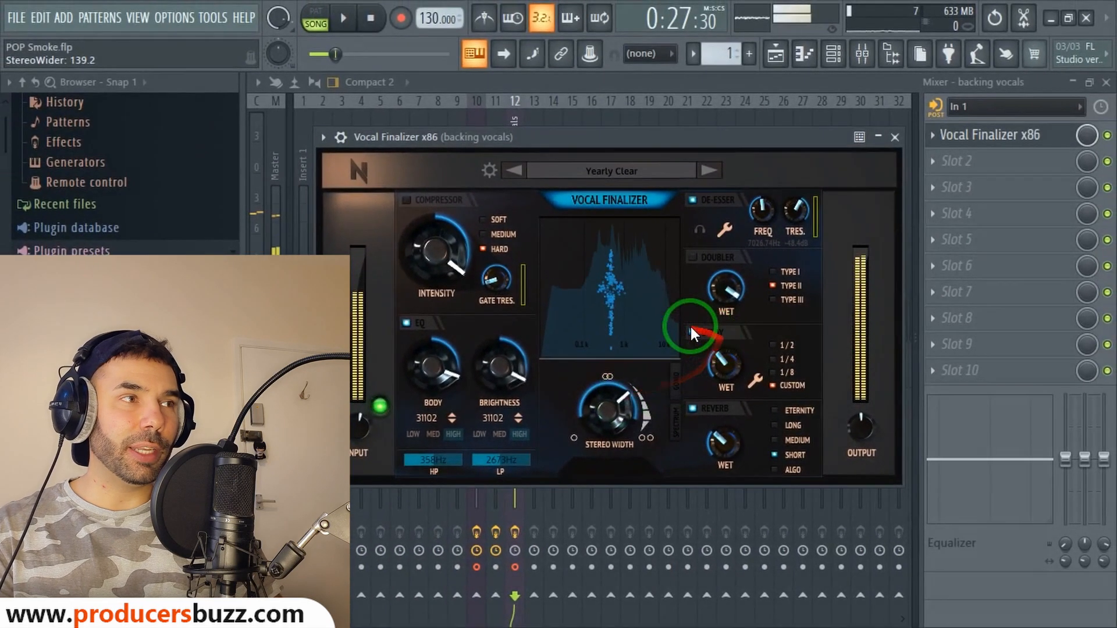
Audition the doubler and de-esser sections by toggling each one, leaving the doubler off and the de-esser on
left_click(691, 256)
left_click(692, 256)
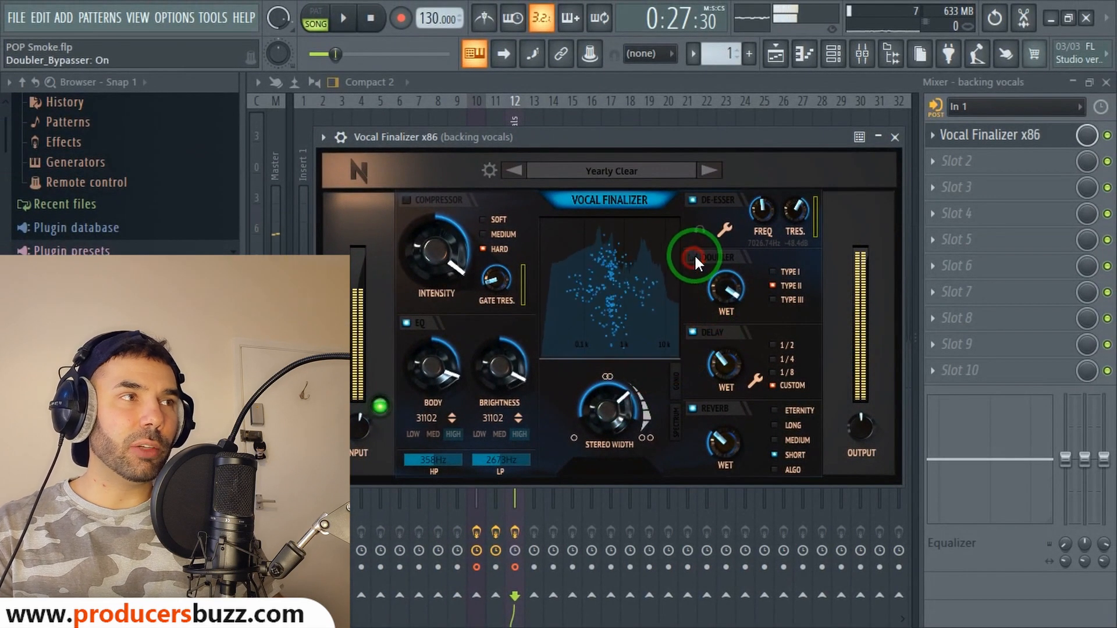
left_click(693, 201)
left_click(693, 200)
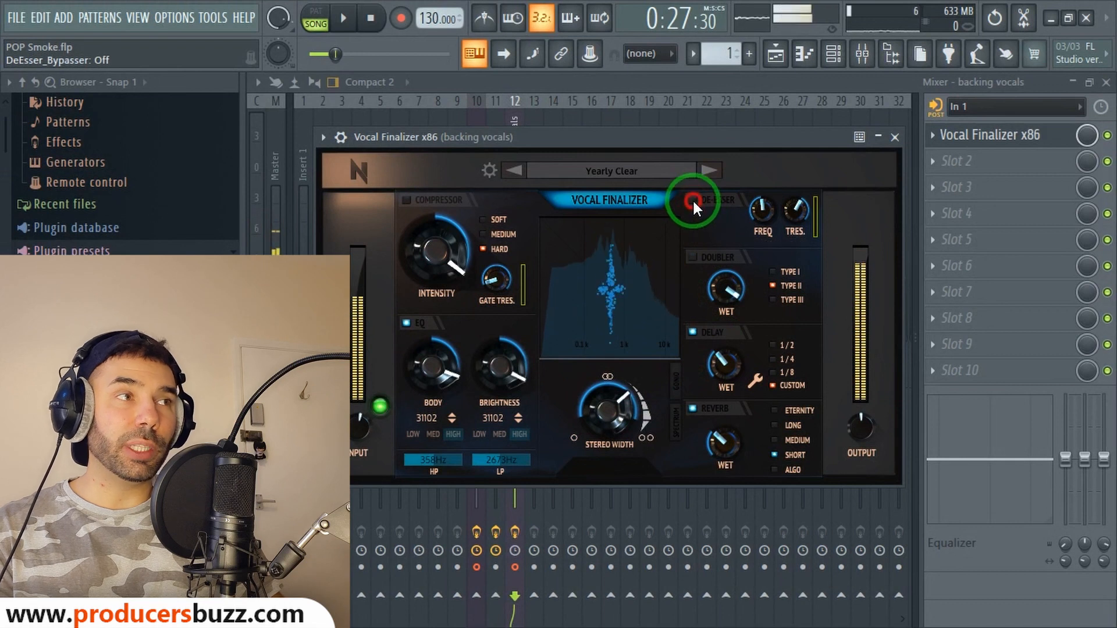
left_click(692, 258)
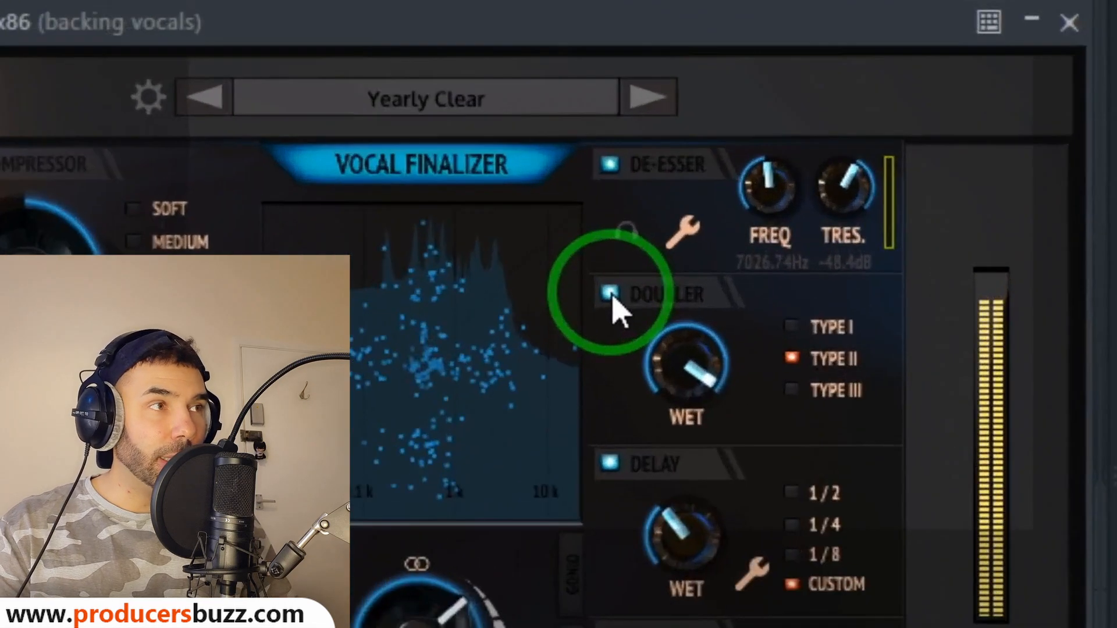
left_click(610, 295)
Compare the backing vocals with the delay and reverb bypassed and active, leaving both sections on
left_click(610, 464)
left_click(610, 464)
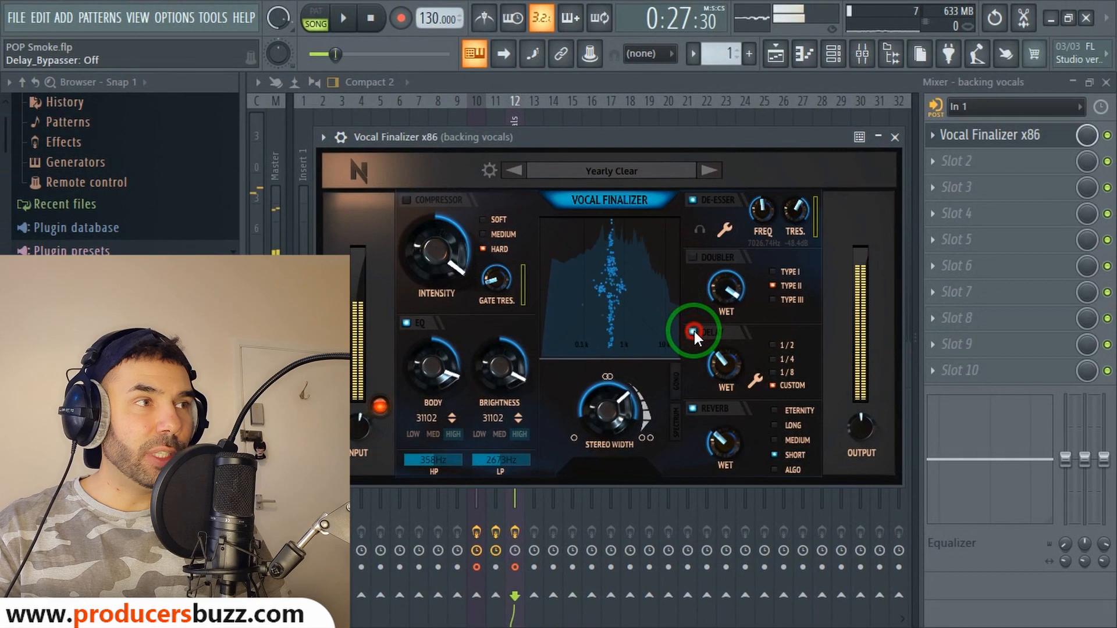
left_click(720, 366)
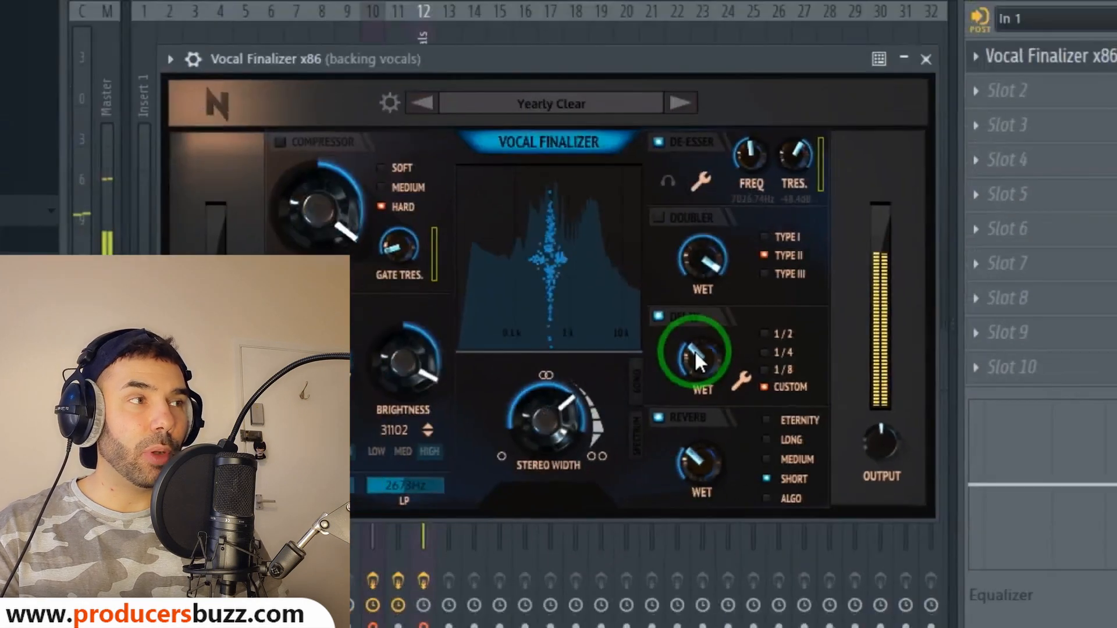
left_click(698, 461)
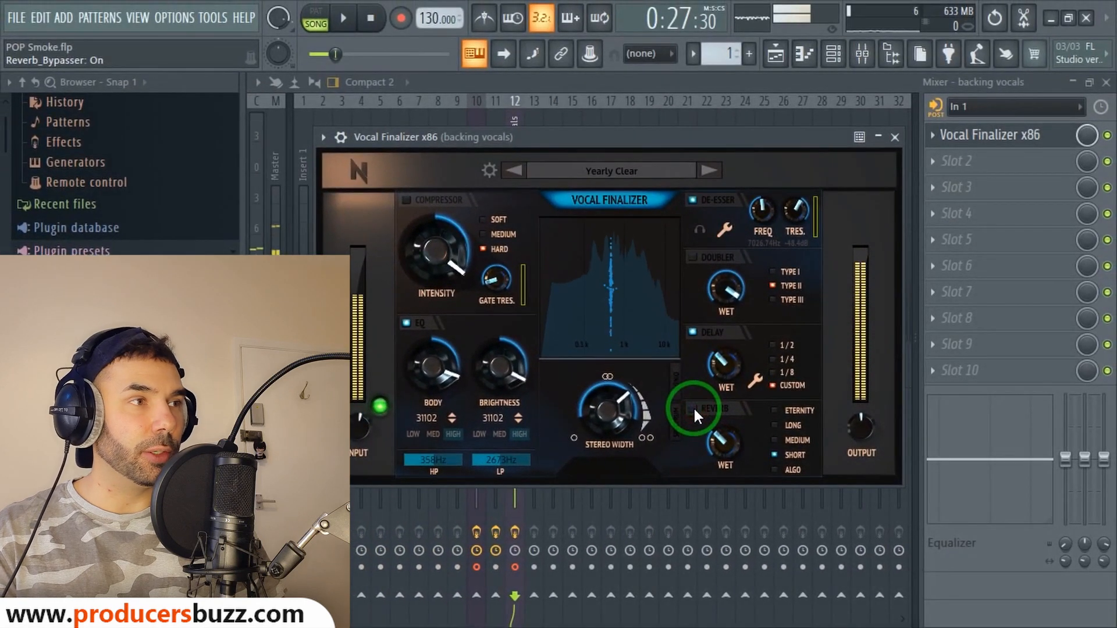
left_click(692, 331)
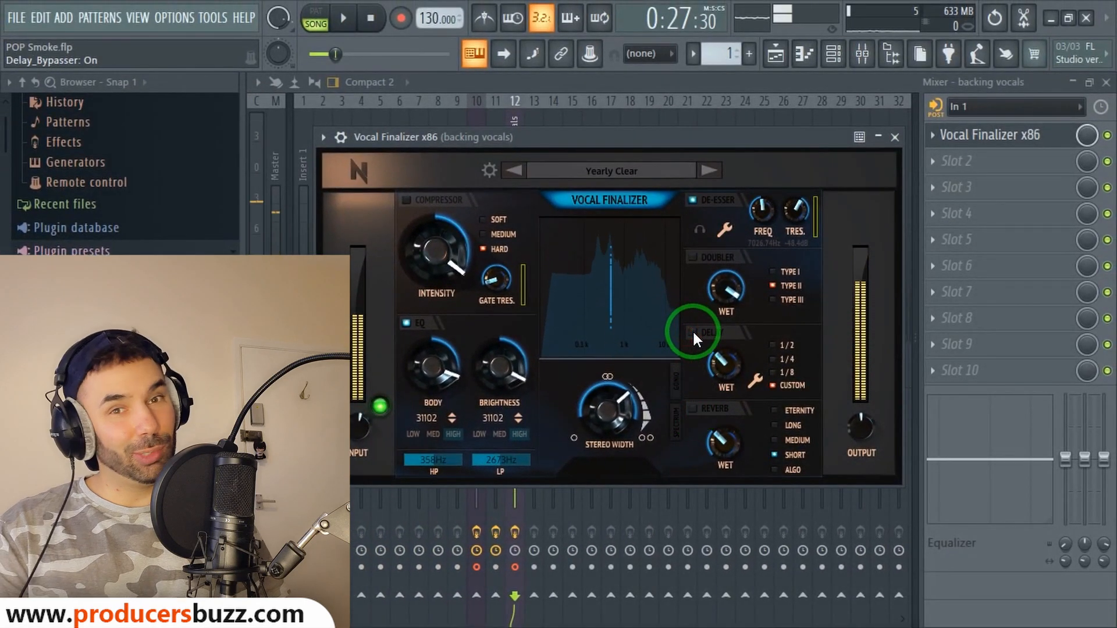
left_click(692, 332)
left_click(692, 408)
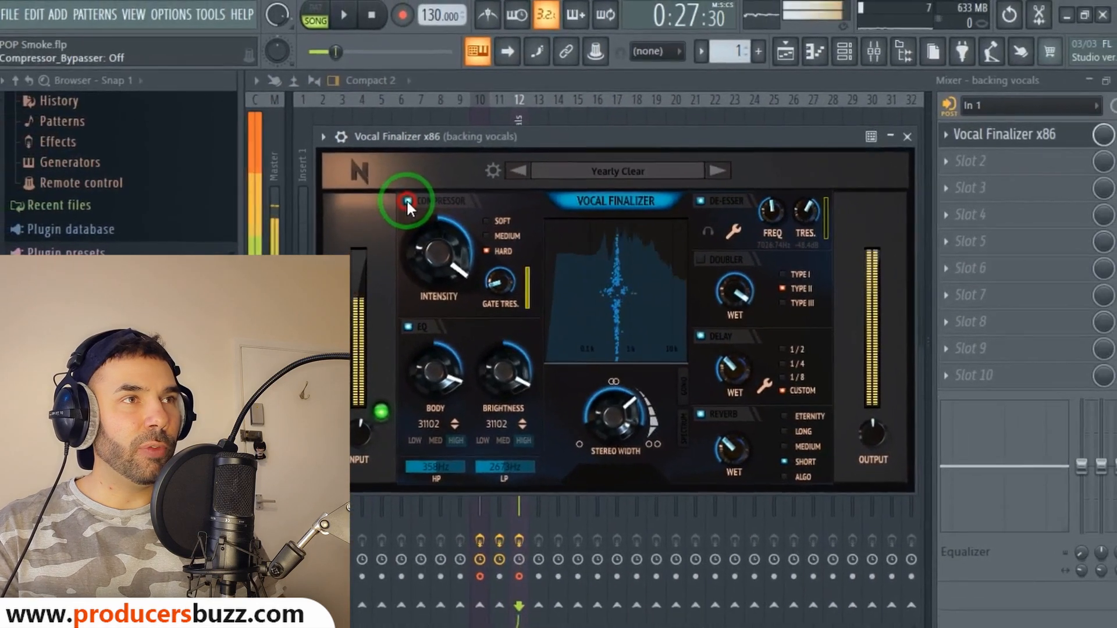
Compare the compressor on and off, leave it off, and check the EQ body control
left_click(412, 202)
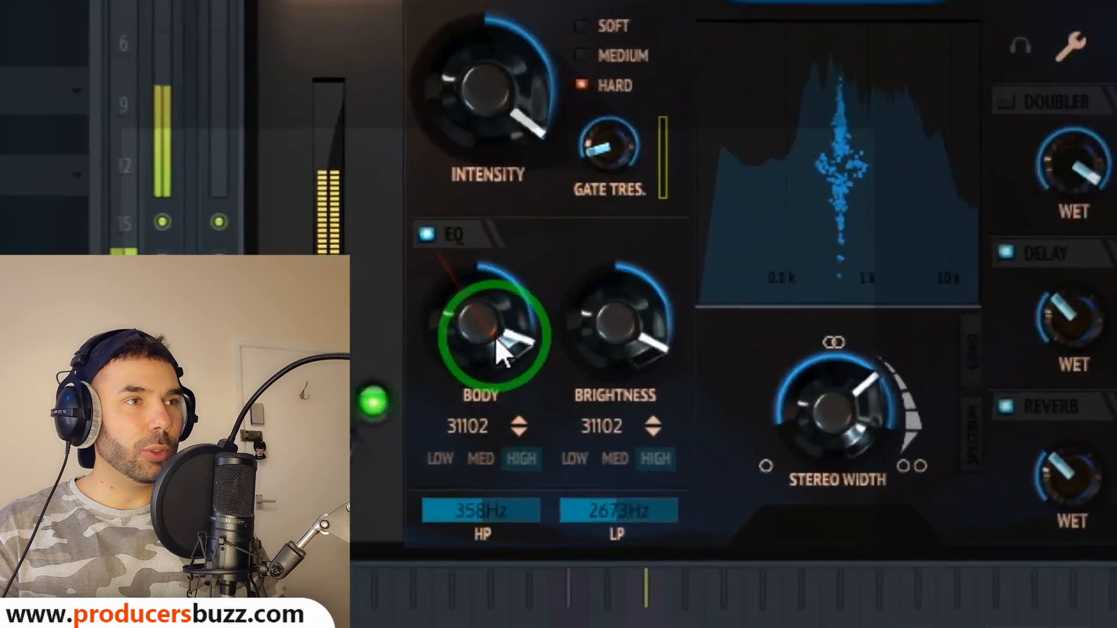
mouse_move(494, 336)
left_mouse_down()
mouse_move(492, 324)
mouse_move(502, 338)
left_mouse_up()
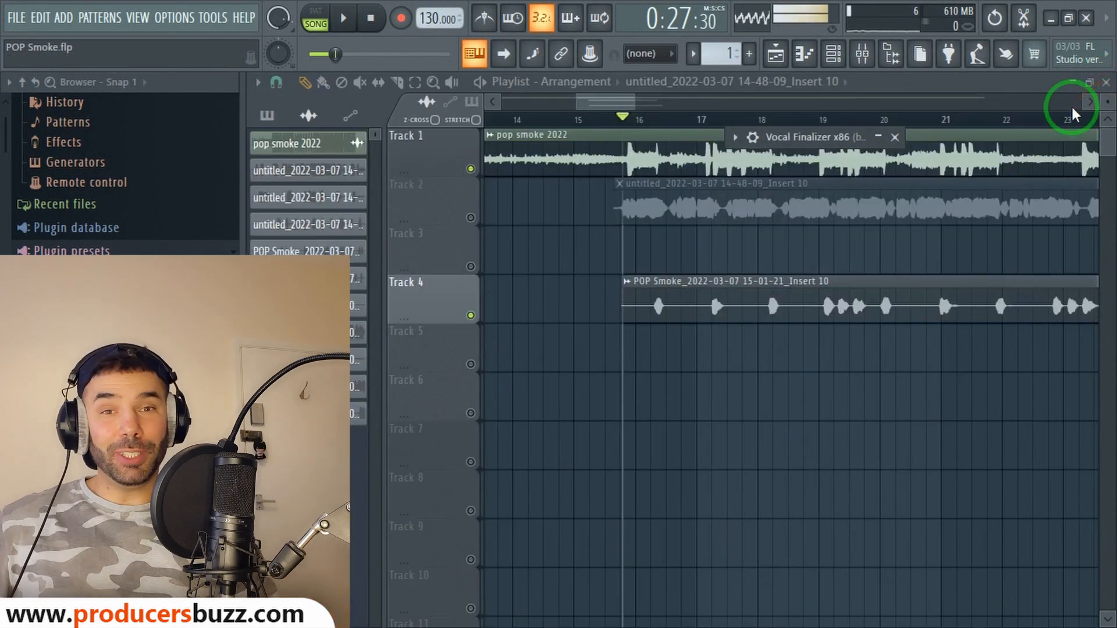
Unmute the main vocals on Track 2 in the playlist so they play with the backing vocals and the beat
left_click_drag(640, 103, 703, 111)
left_click(470, 218)
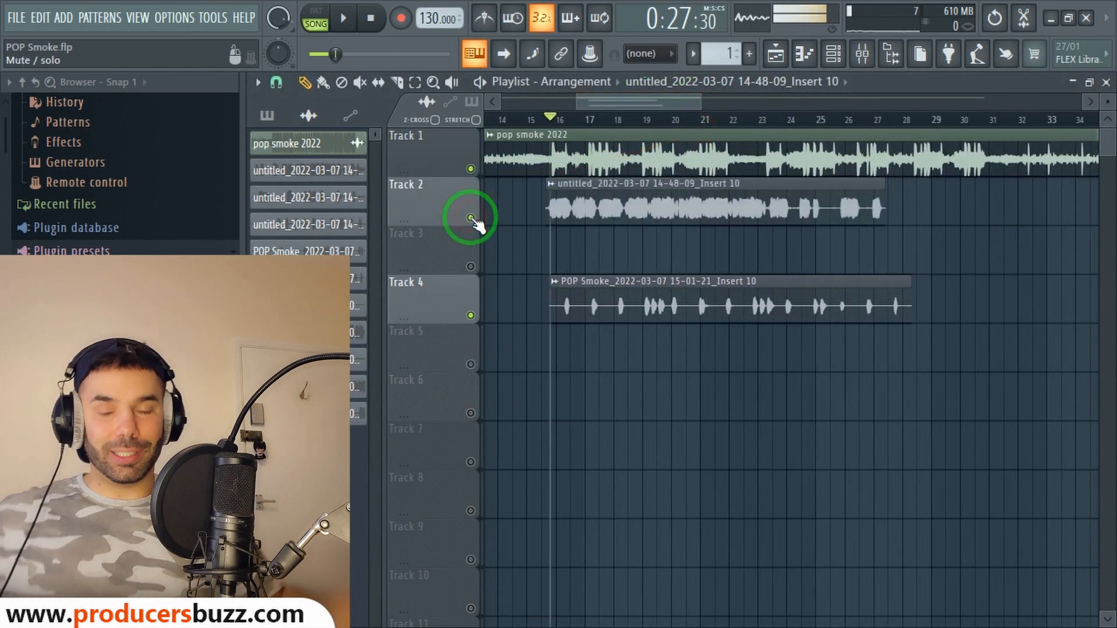